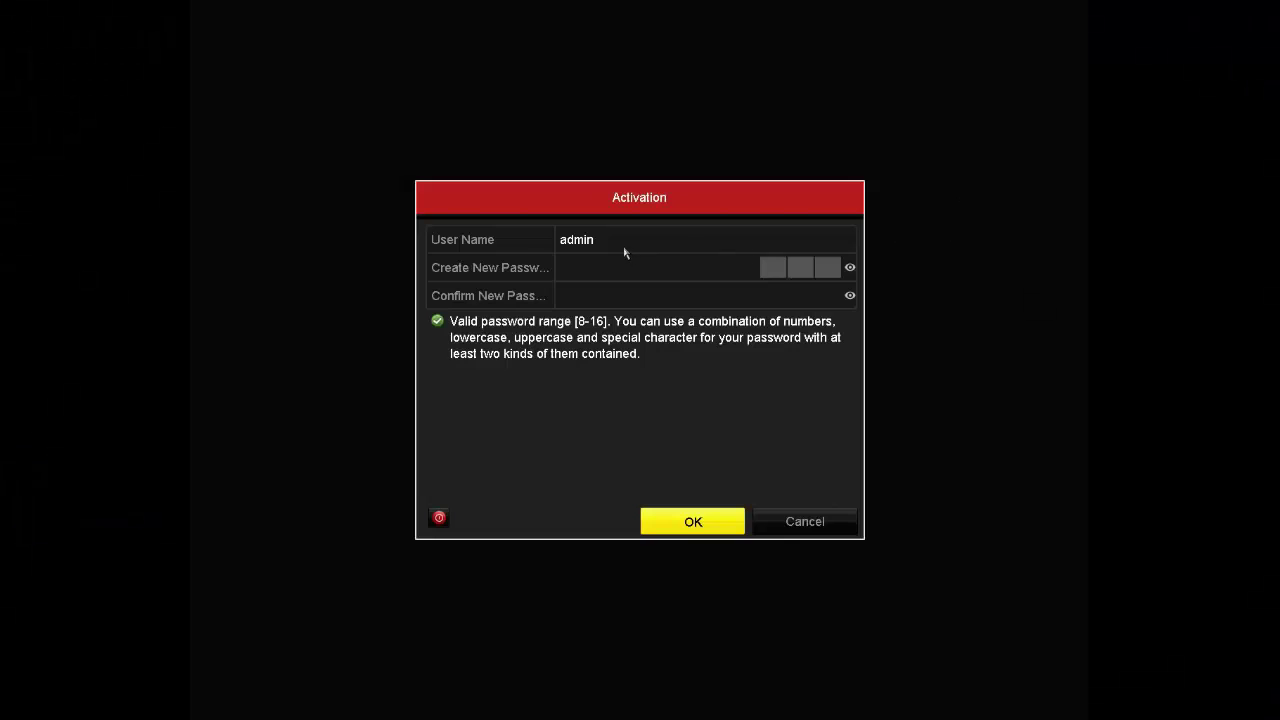
- Enter a strong new admin password in the Create New Password field with the on-screen keyboard
left_click(572, 267)
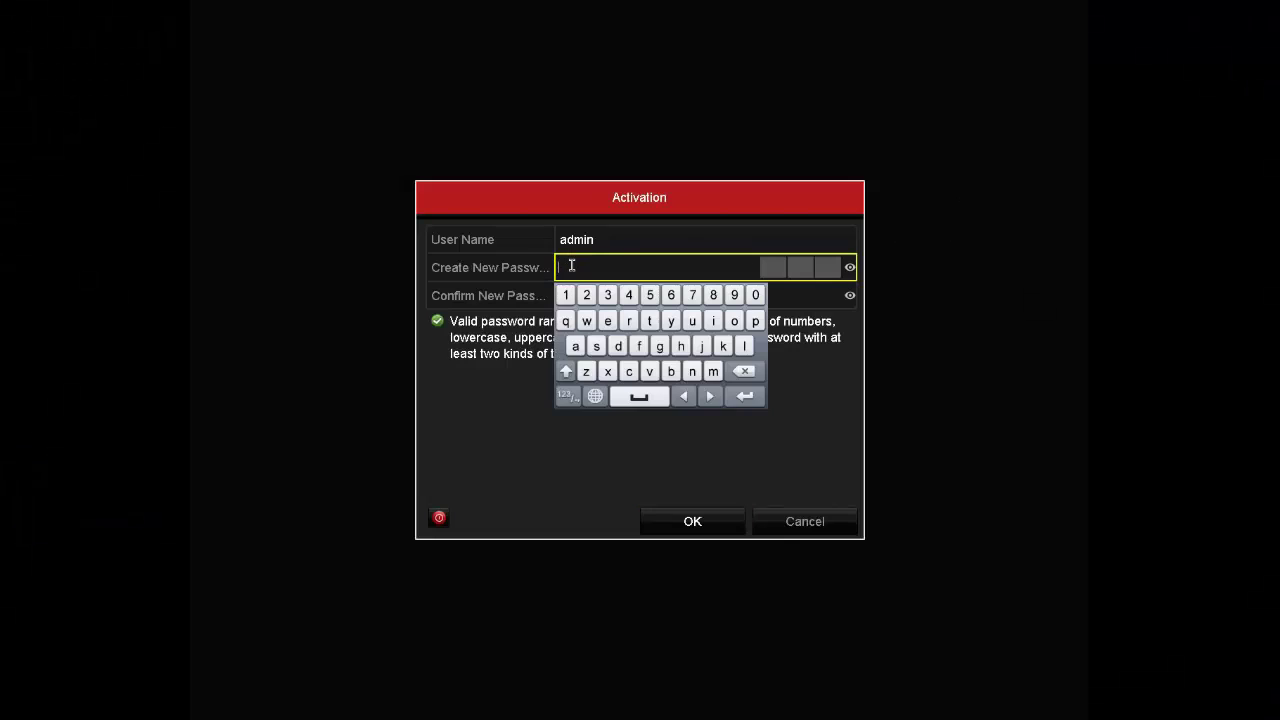
left_click(565, 371)
left_click(649, 371)
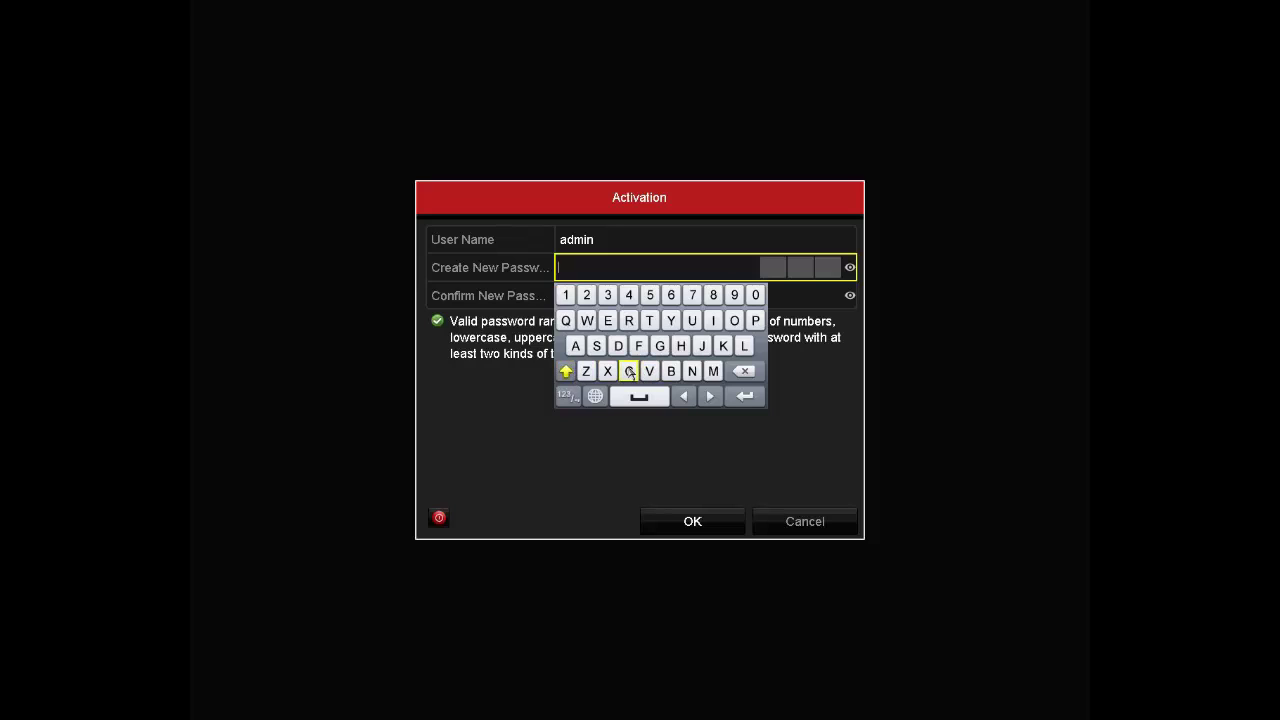
left_click(565, 371)
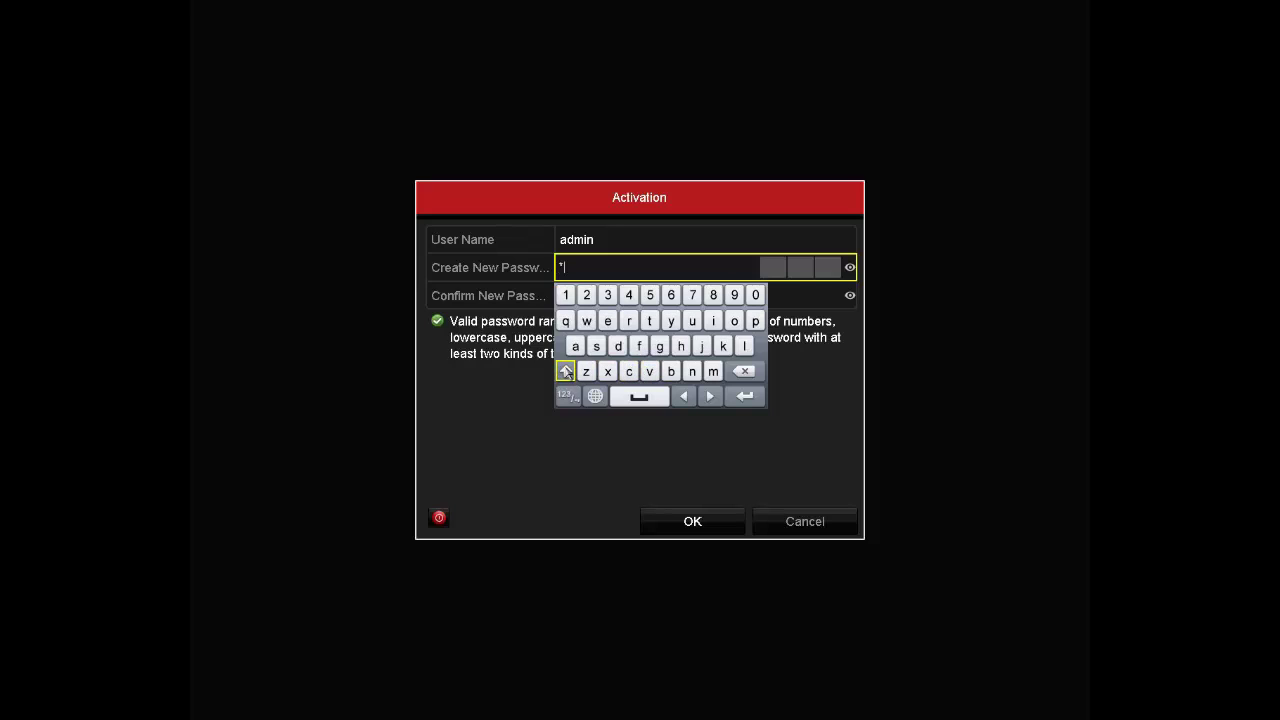
left_click(627, 372)
left_click(650, 325)
left_click(649, 371)
left_click(588, 322)
left_click(679, 345)
left_click(566, 295)
left_click(587, 295)
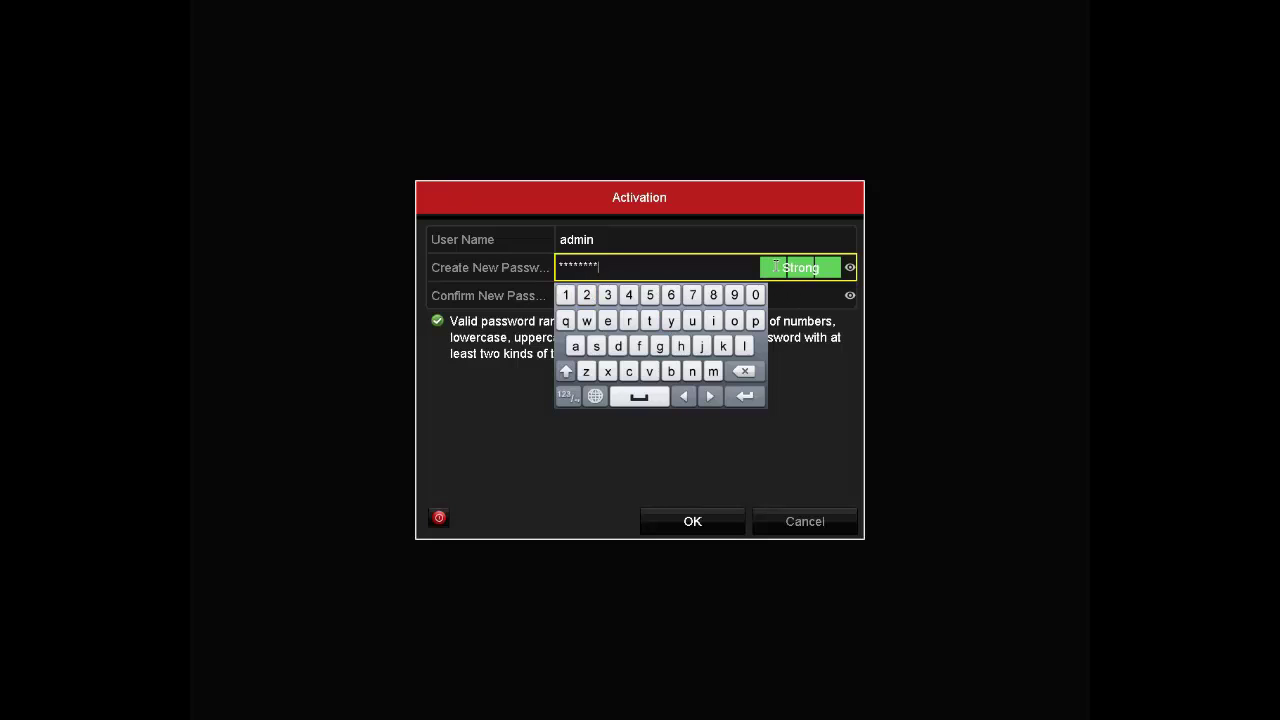
left_click(746, 396)
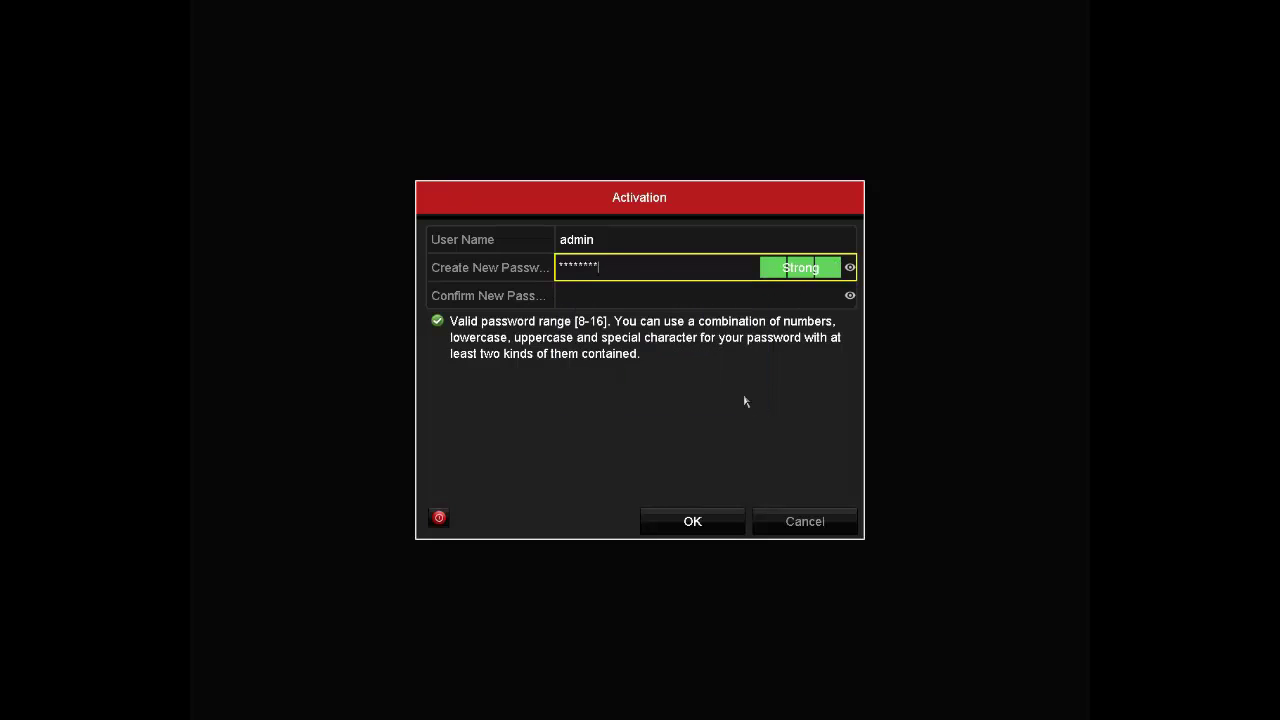
- Re-enter the same admin password in Confirm New Password to activate the recorder
left_click(572, 296)
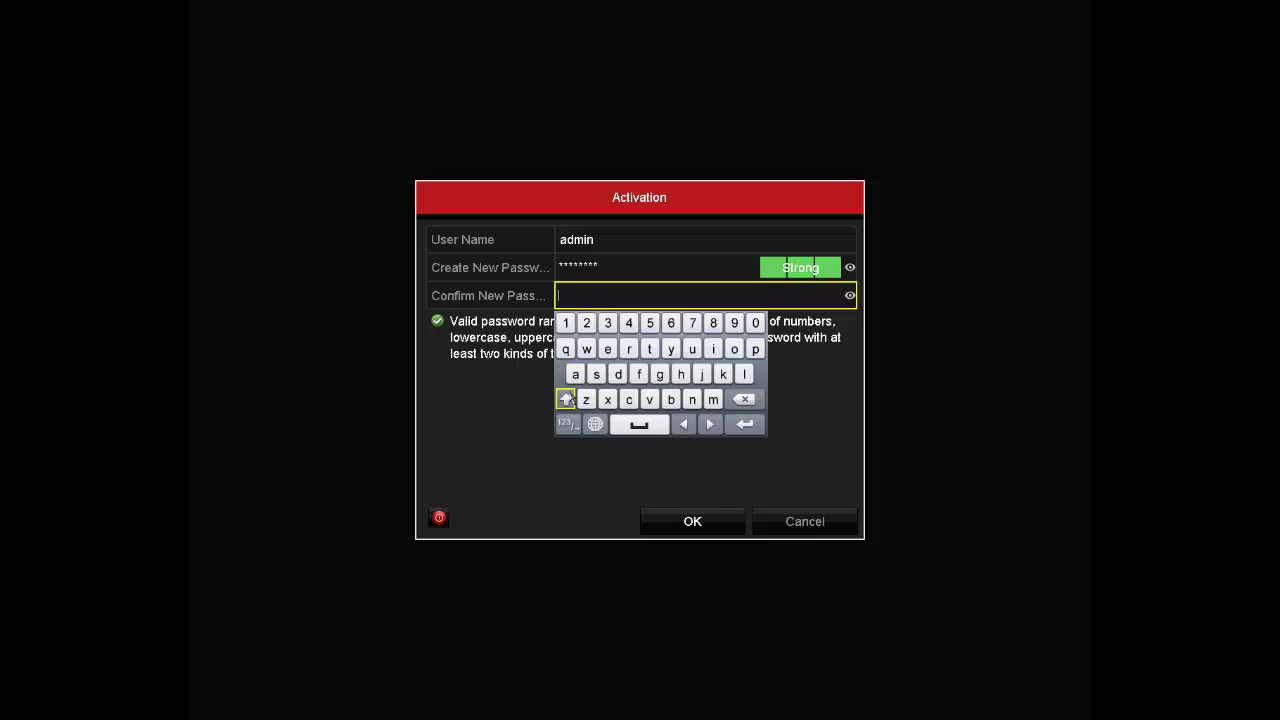
left_click(626, 400)
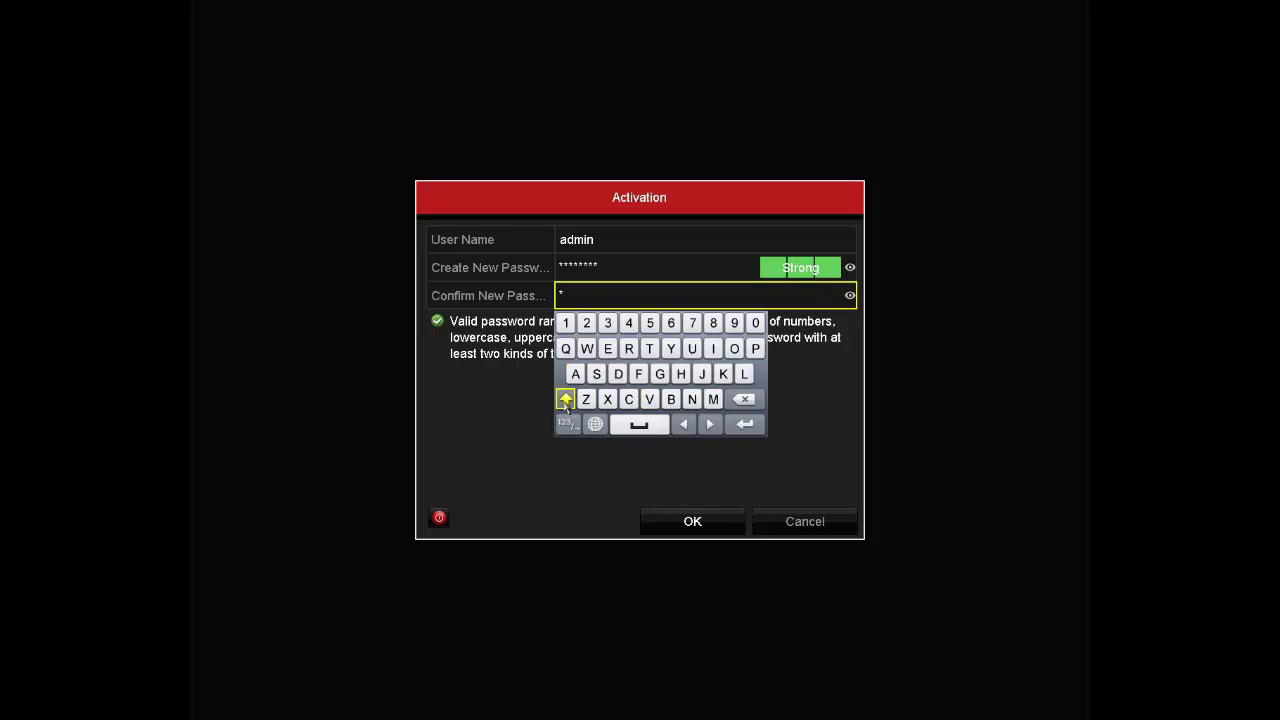
left_click(631, 401)
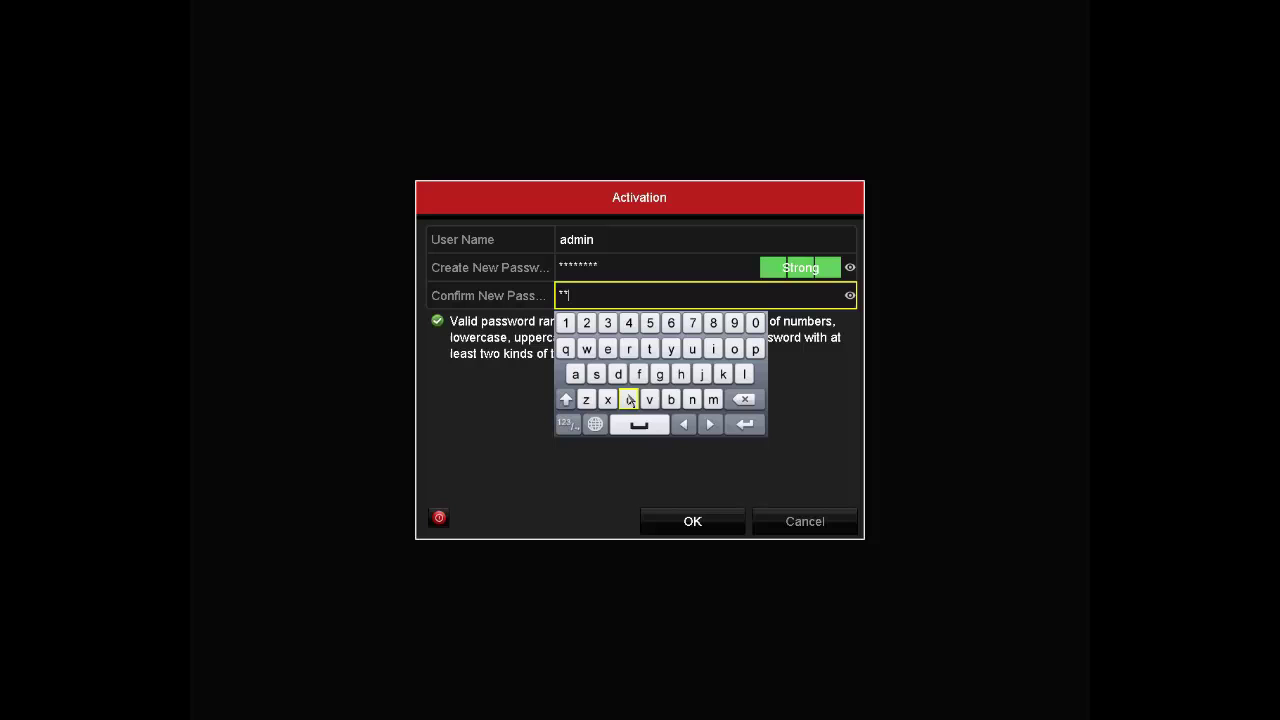
left_click(651, 350)
left_click(587, 349)
left_click(681, 374)
left_click(572, 328)
left_click(589, 325)
left_click(745, 424)
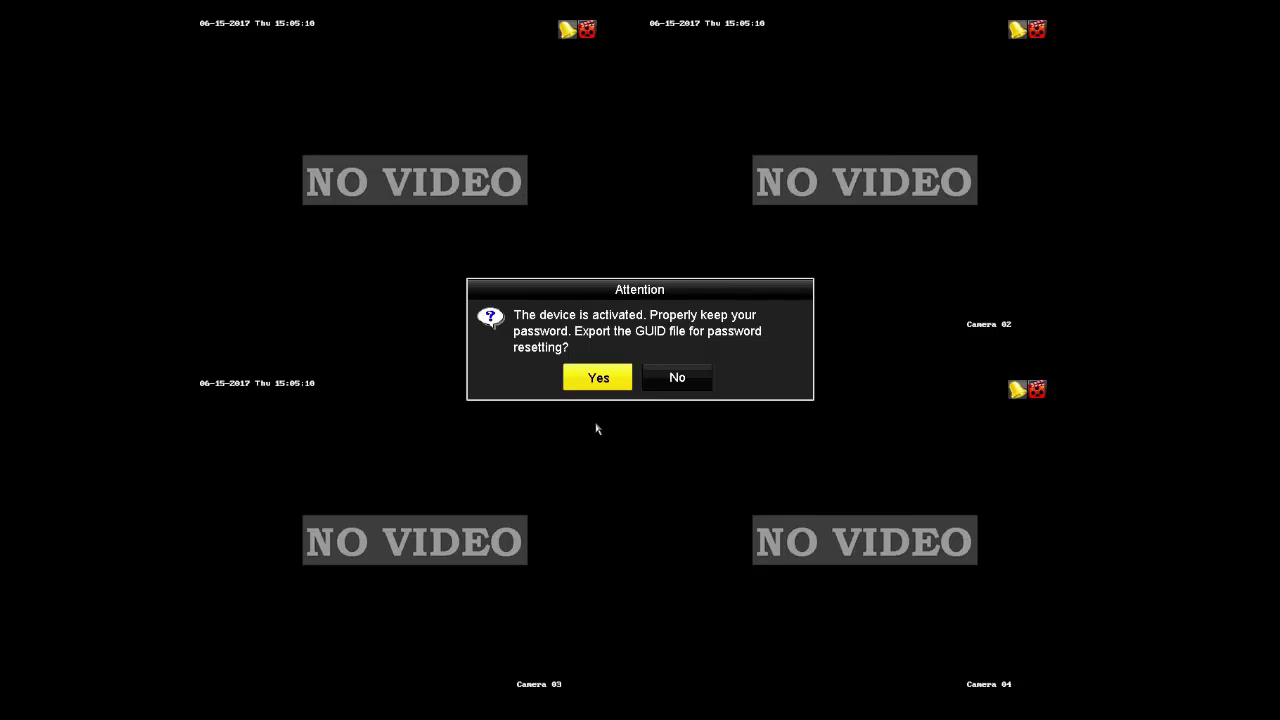
- Agree to export the GUID file for password resets
left_click(599, 379)
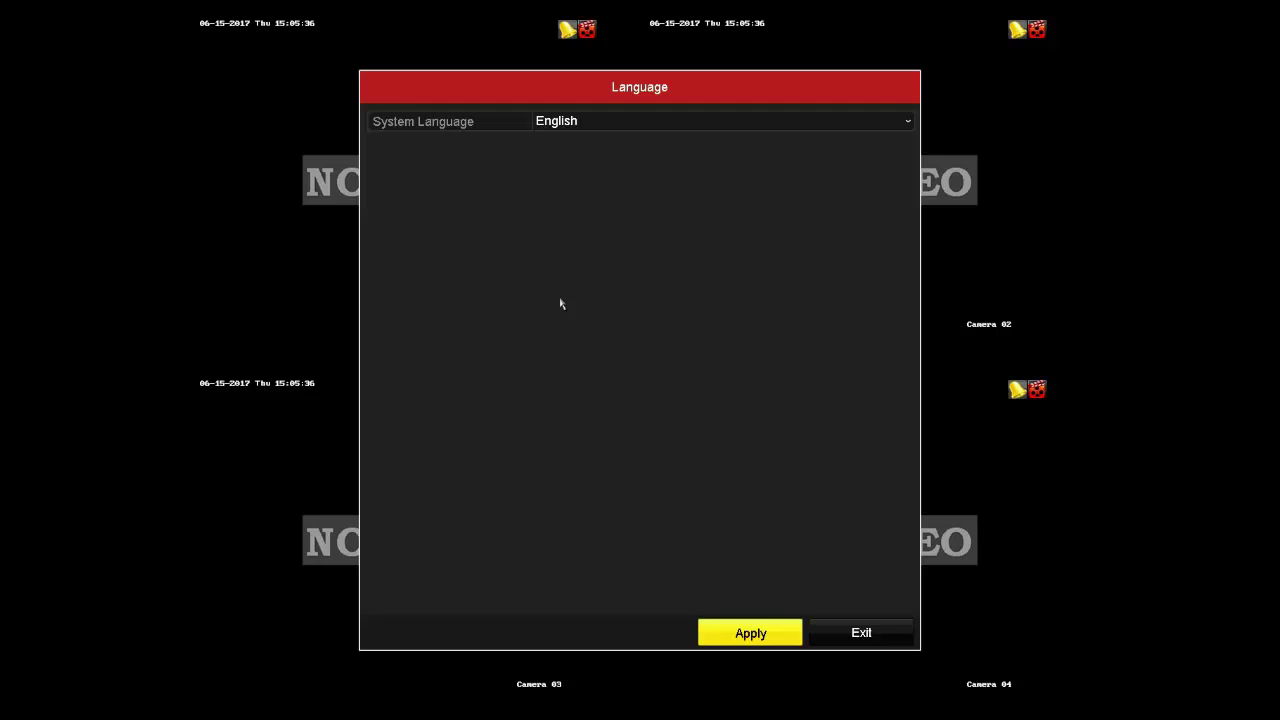
- Apply English, then choose time zone GMT+00:00 Dublin, Edinburgh, London and date format DD-MM-YYYY, and adjust the system time
left_click(778, 630)
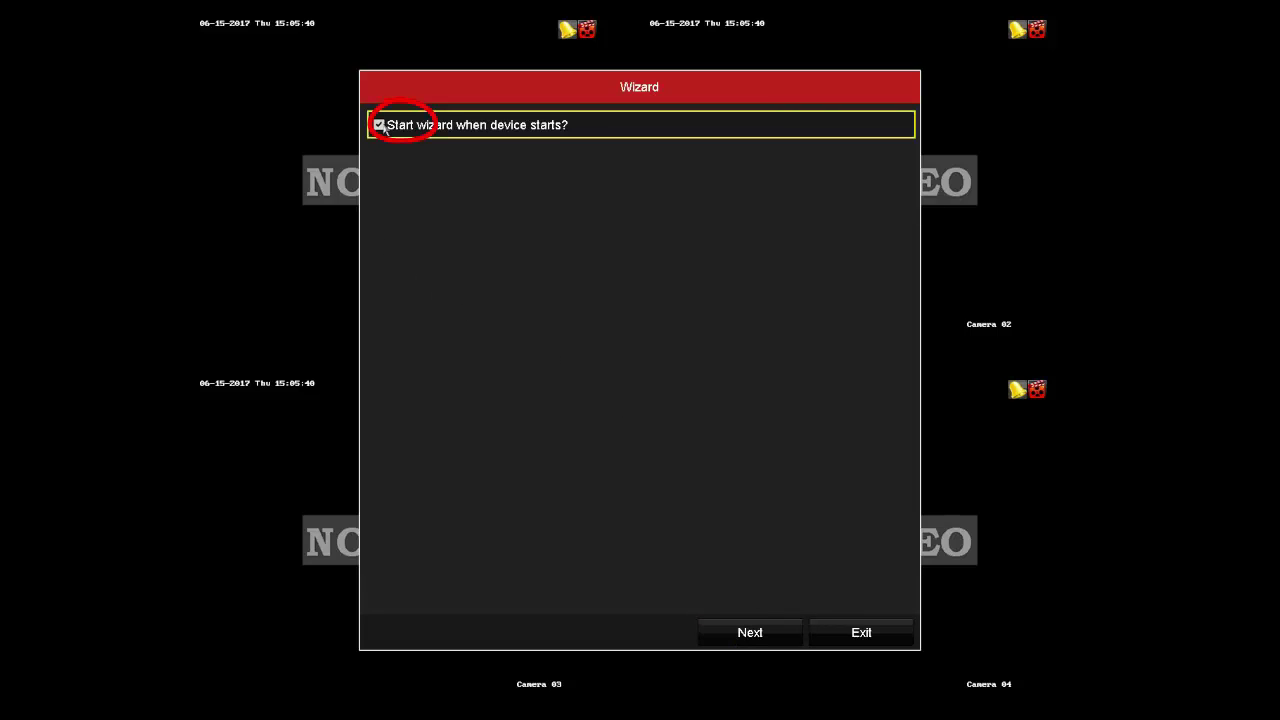
left_click(786, 633)
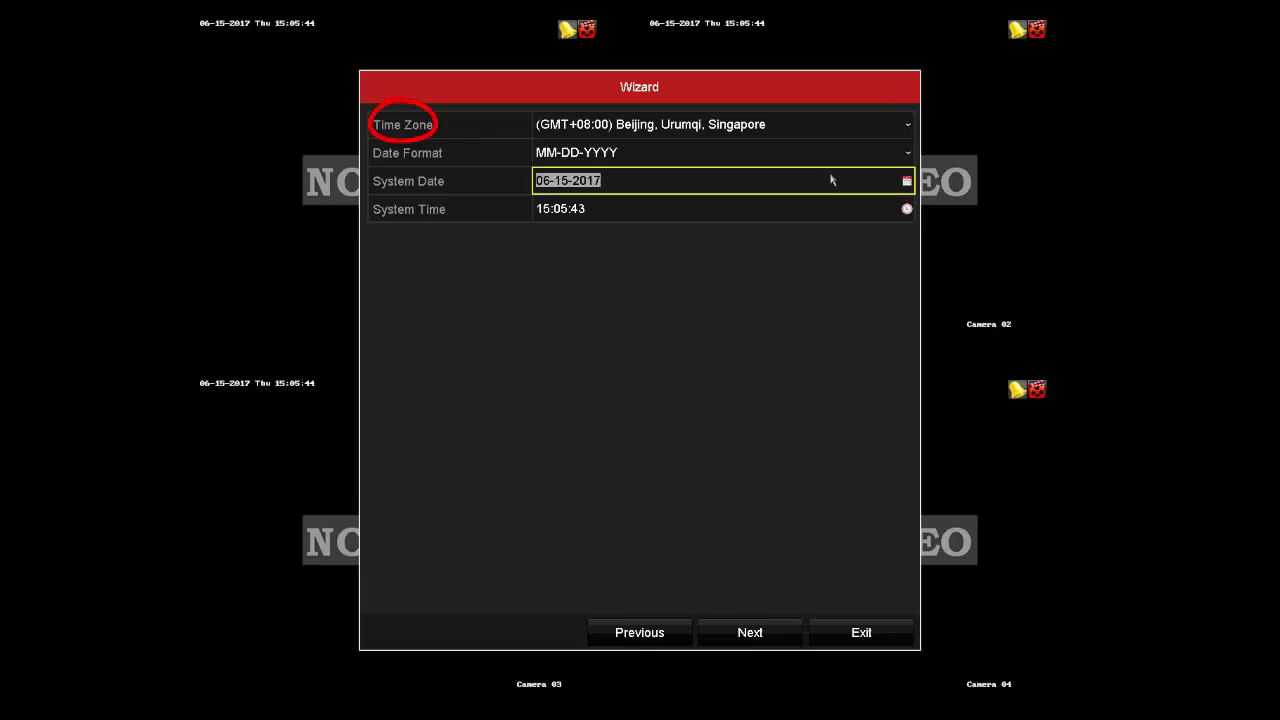
left_click(909, 125)
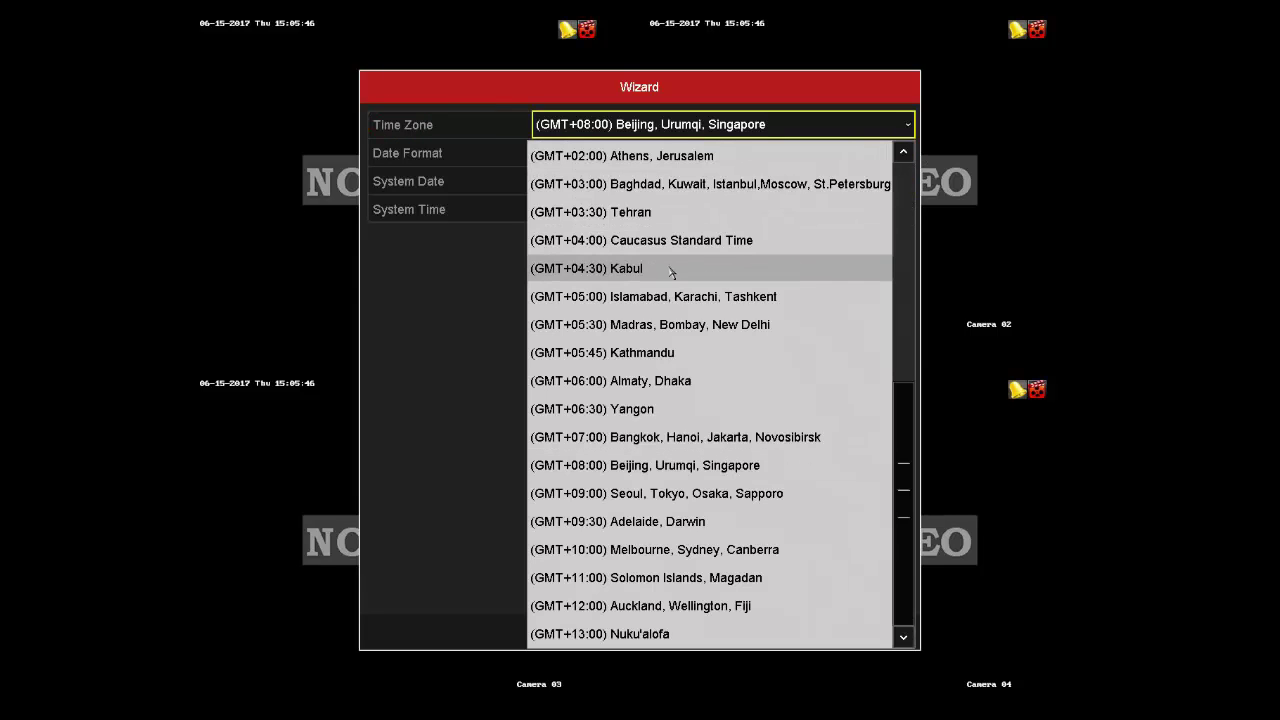
scroll(670, 272, "up", 2)
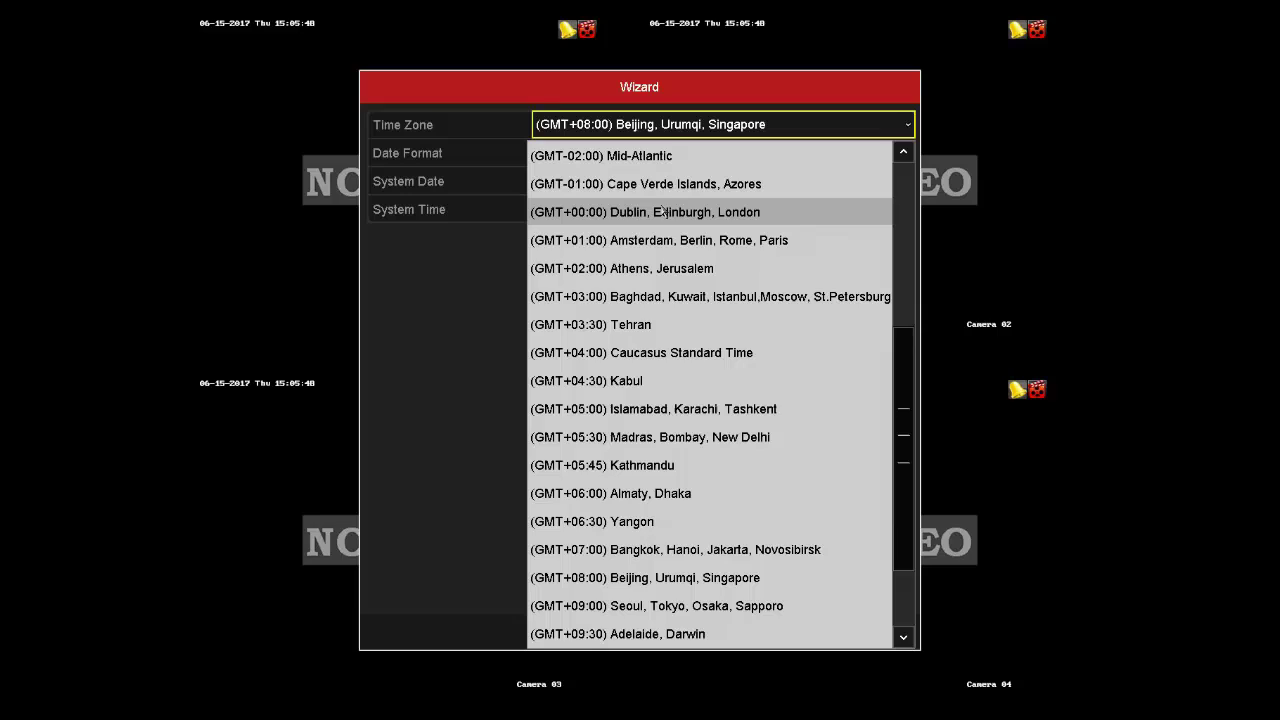
left_click(607, 212)
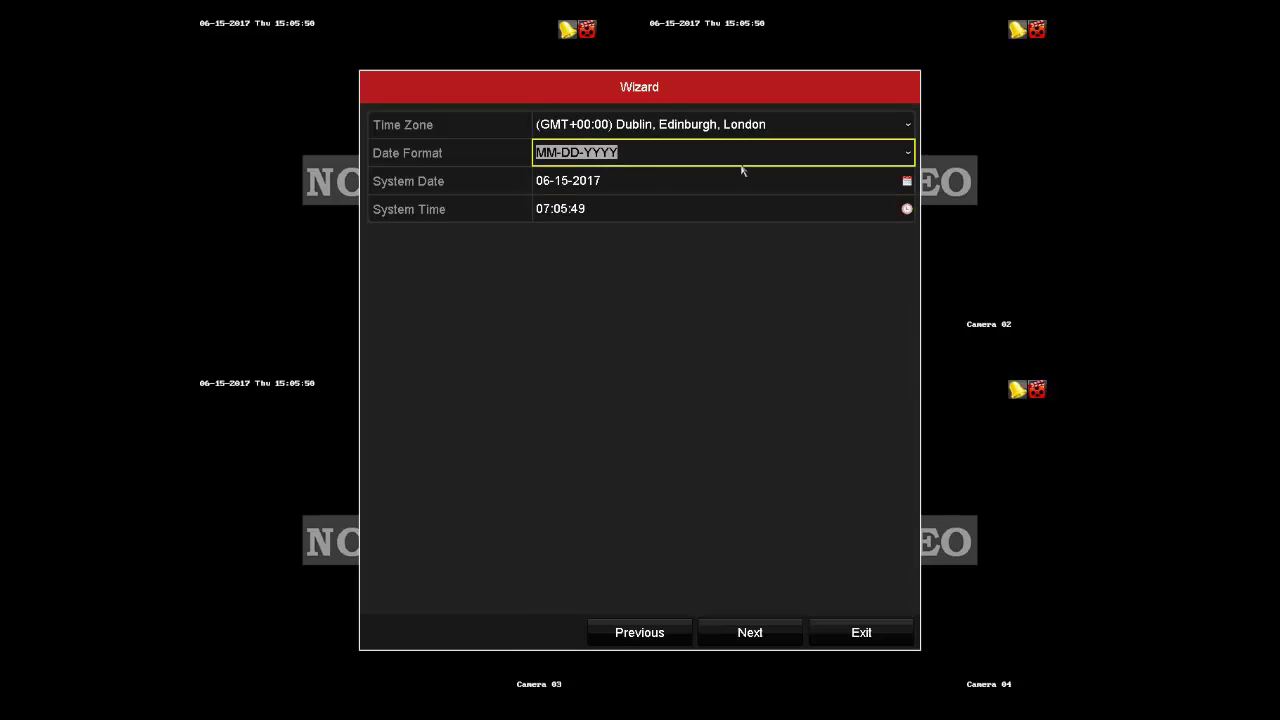
left_click(897, 155)
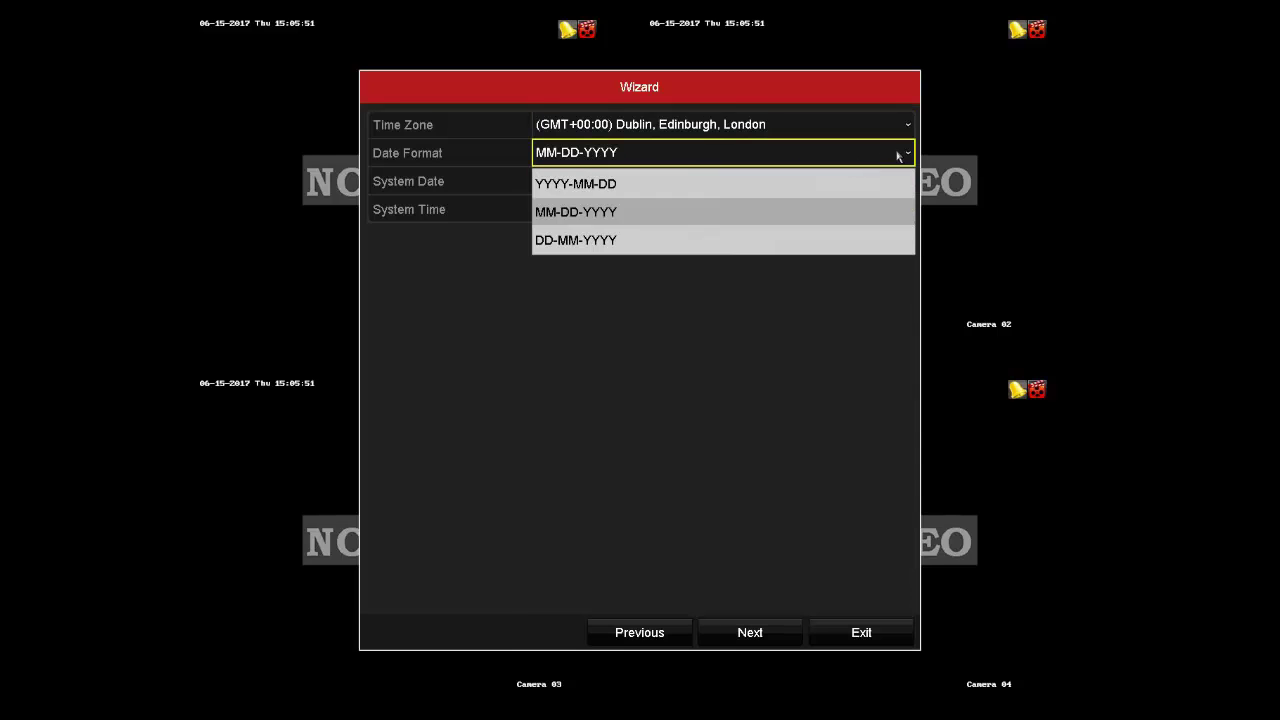
left_click(578, 243)
left_click(546, 218)
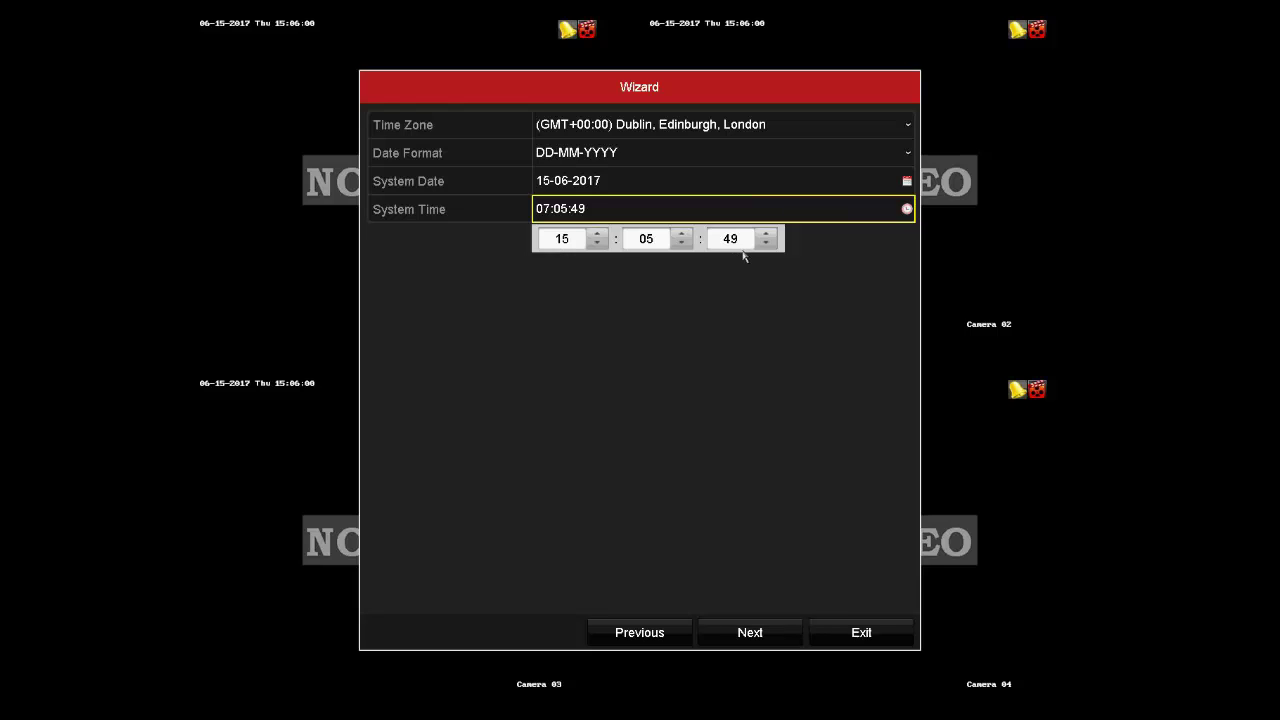
- Save the time settings and continue past the DHCP-enabled network page to Hik-Connect
left_click(749, 633)
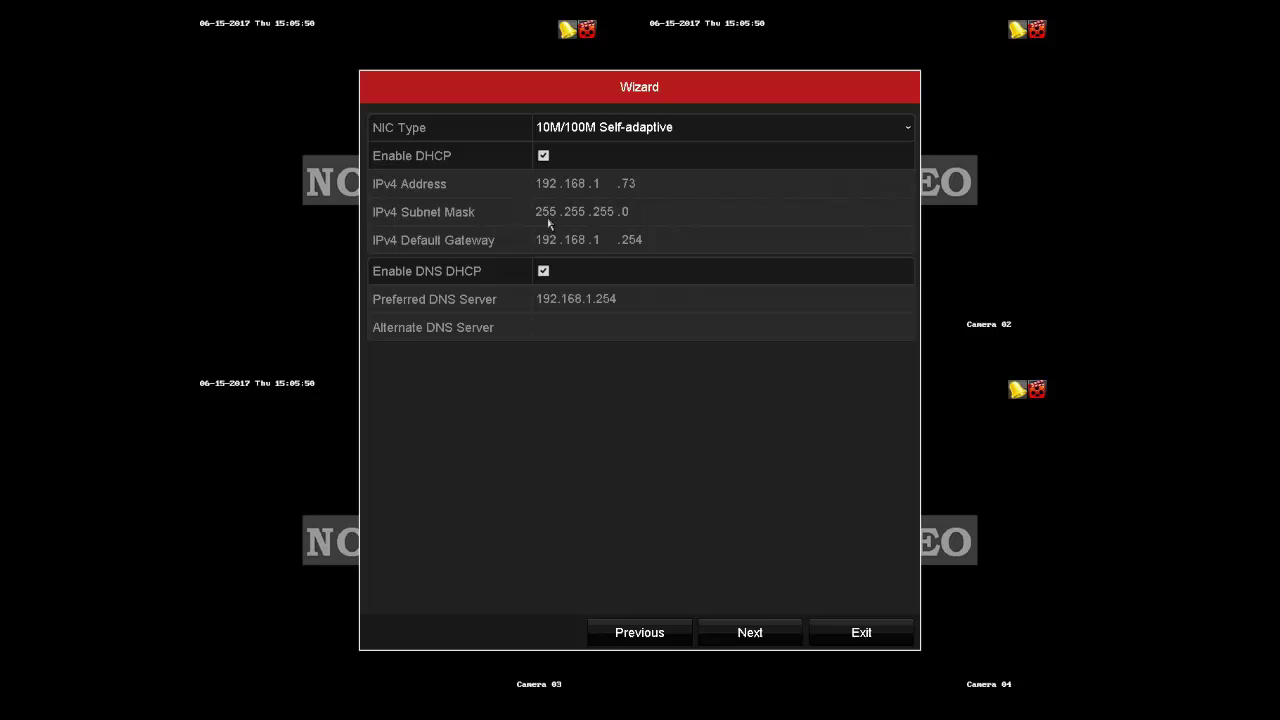
left_click(776, 632)
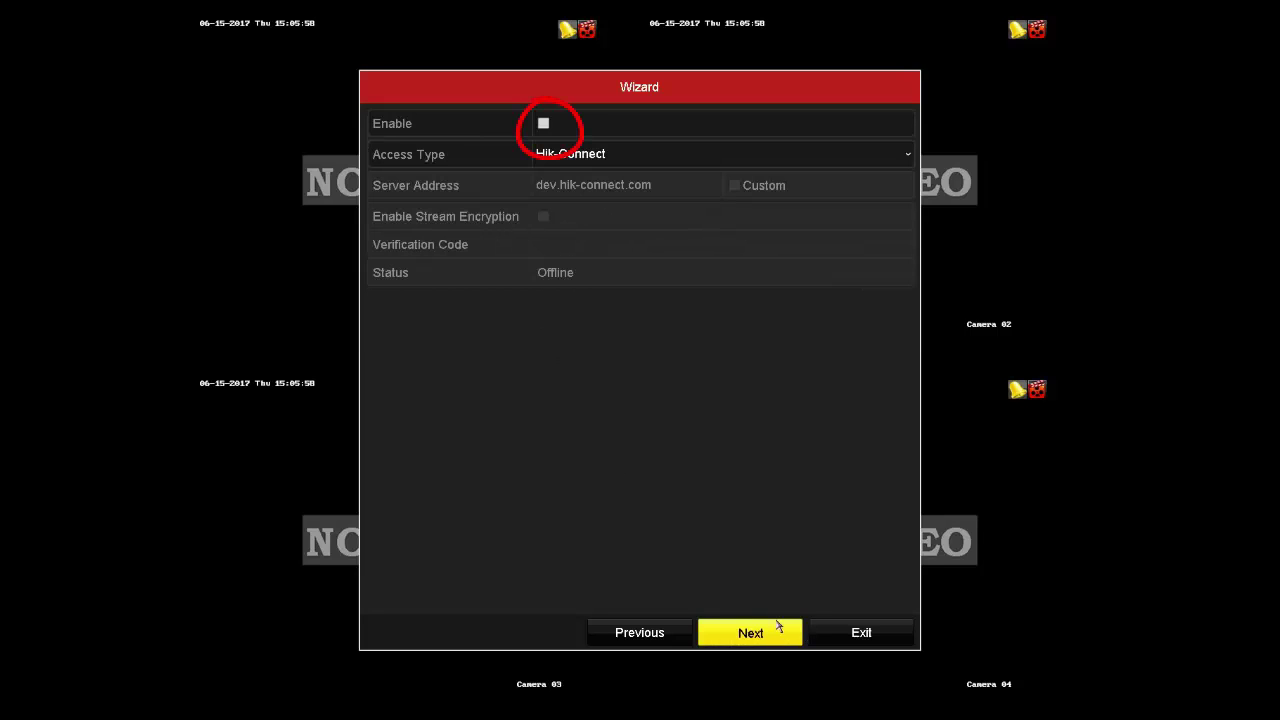
- Enable Hik-Connect, type a mixed-case verification code and submit it
left_click(543, 123)
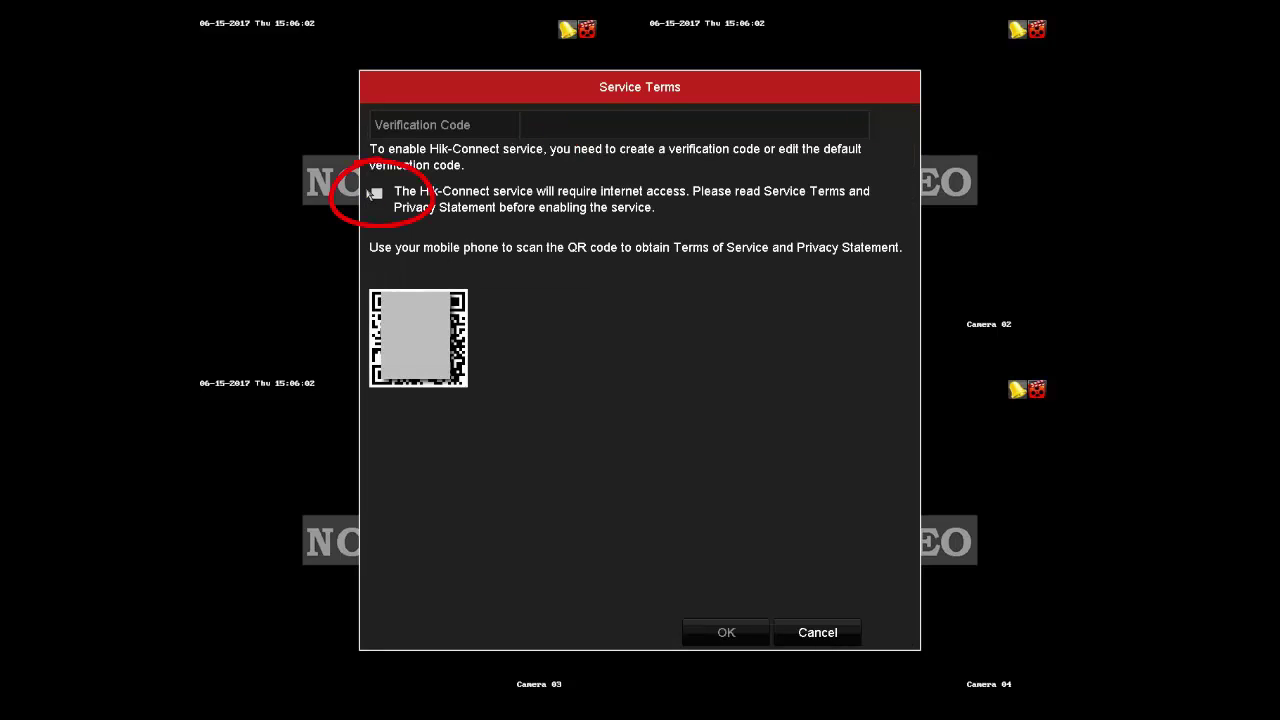
left_click(537, 125)
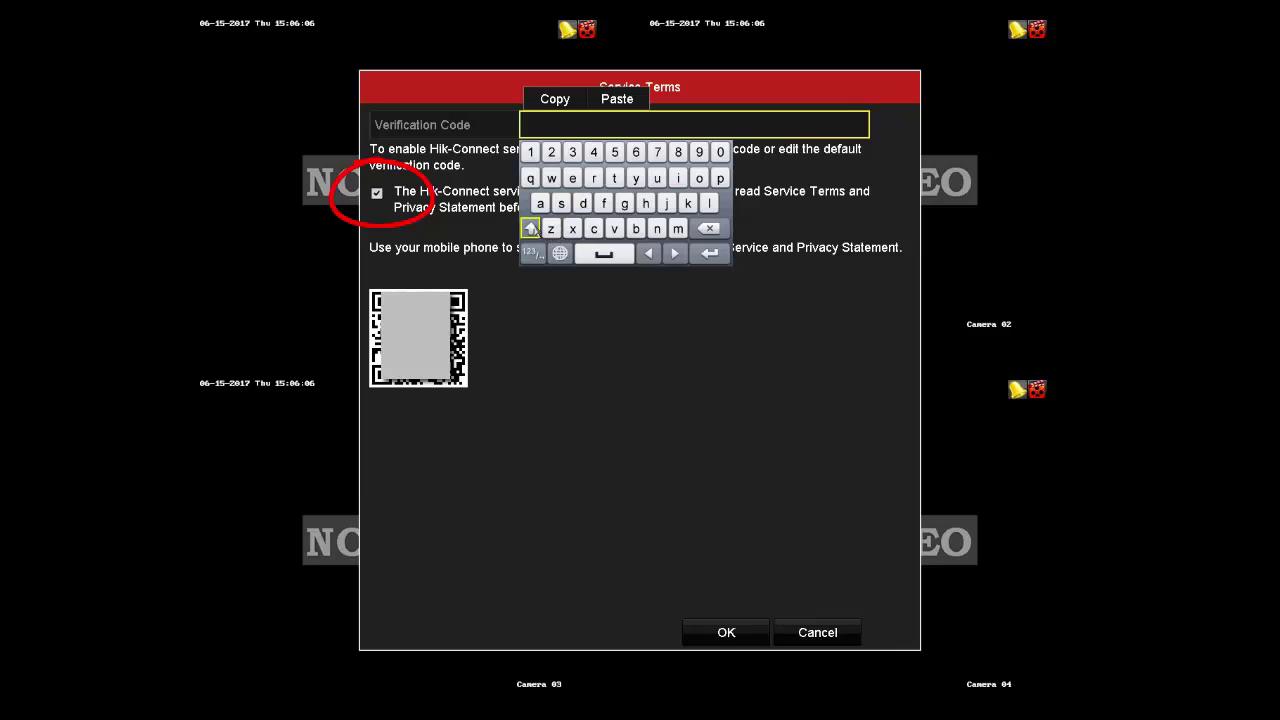
left_click(531, 228)
left_click(583, 203)
left_click(604, 203)
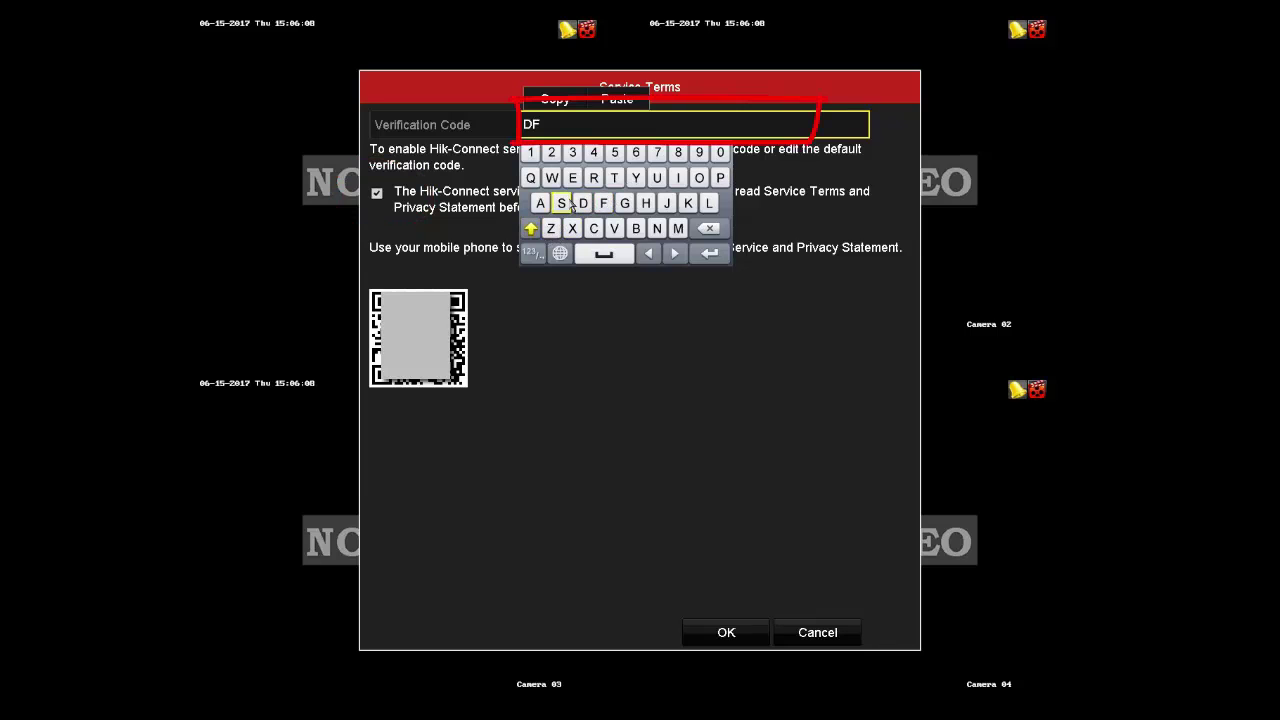
left_click(531, 228)
left_click(657, 229)
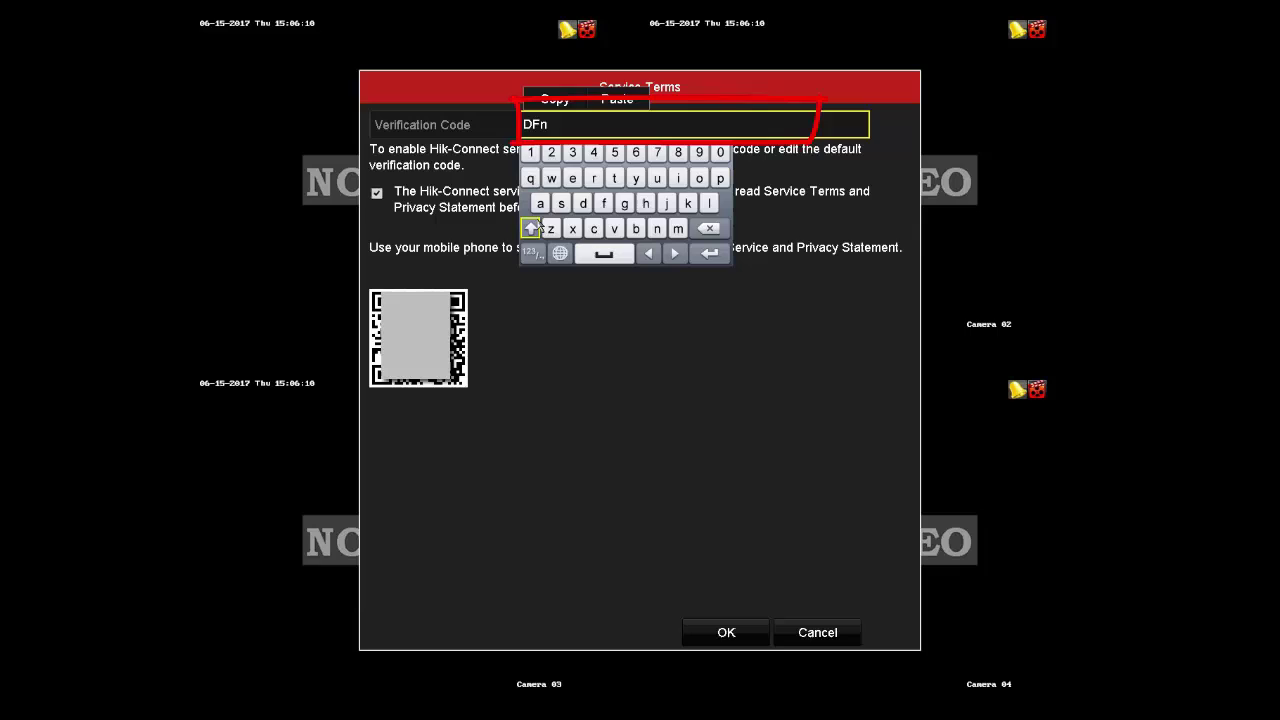
left_click(531, 228)
left_click(552, 152)
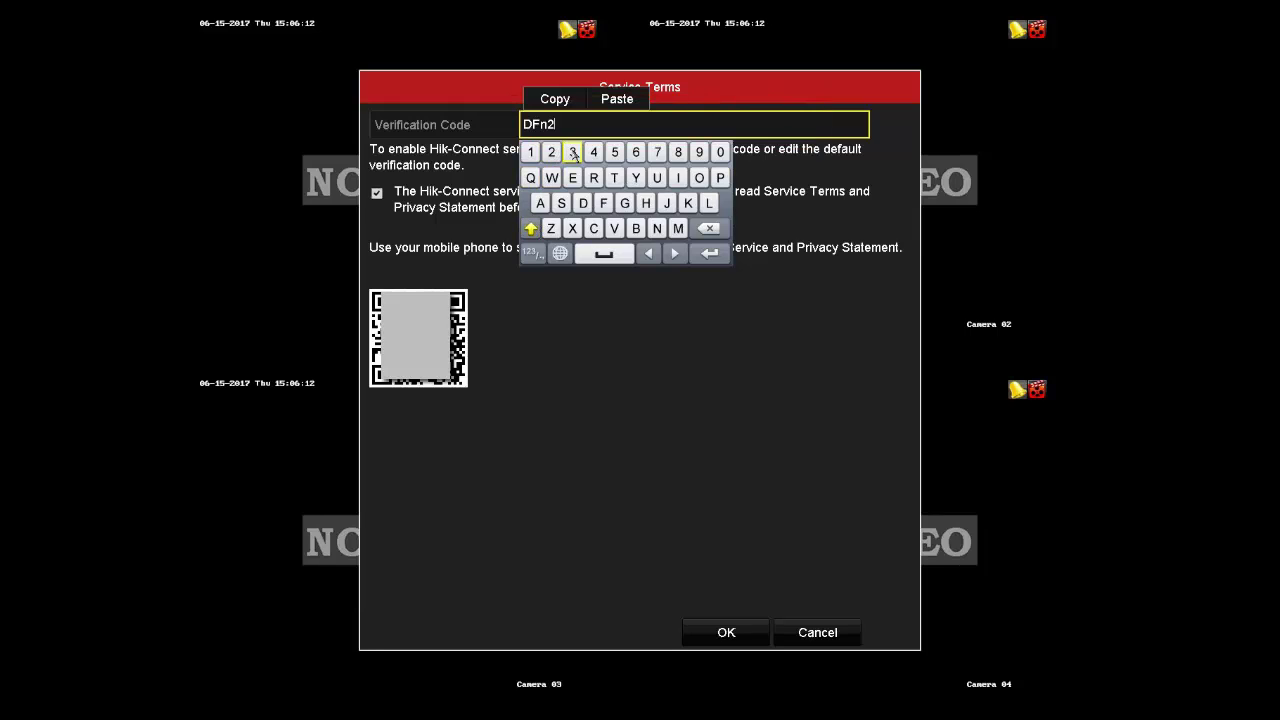
left_click(574, 153)
left_click(709, 253)
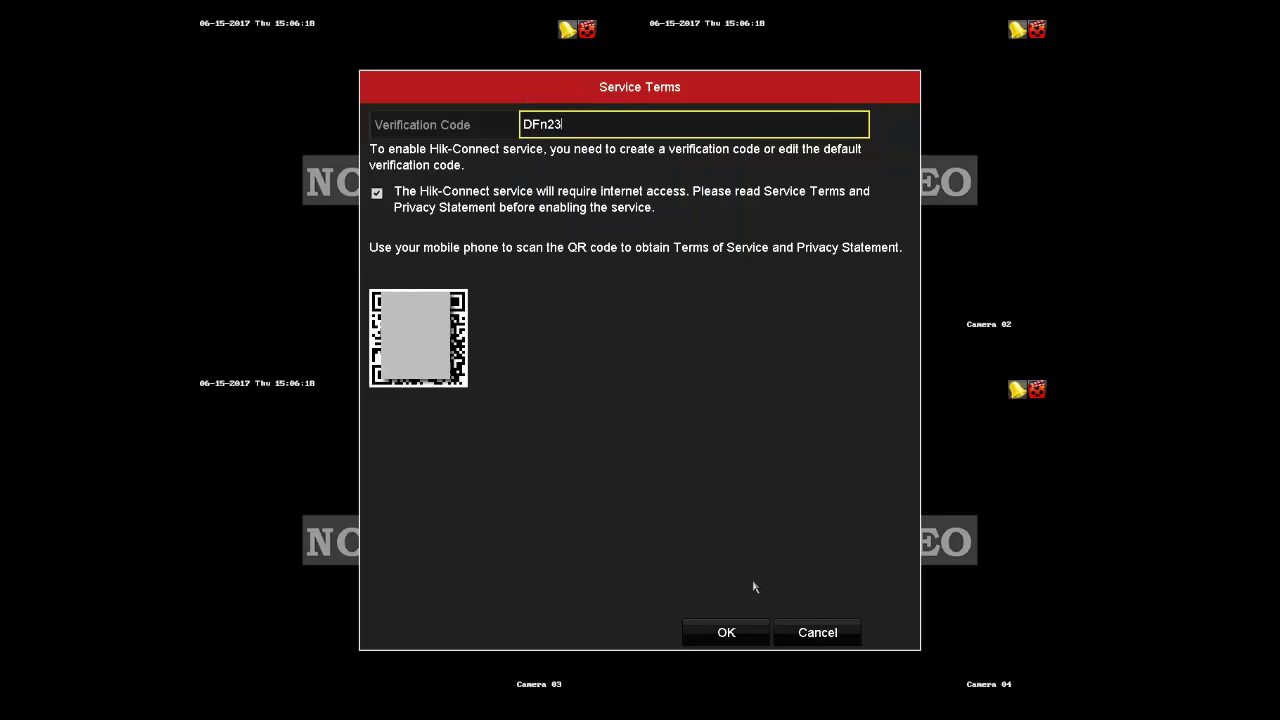
left_click(751, 633)
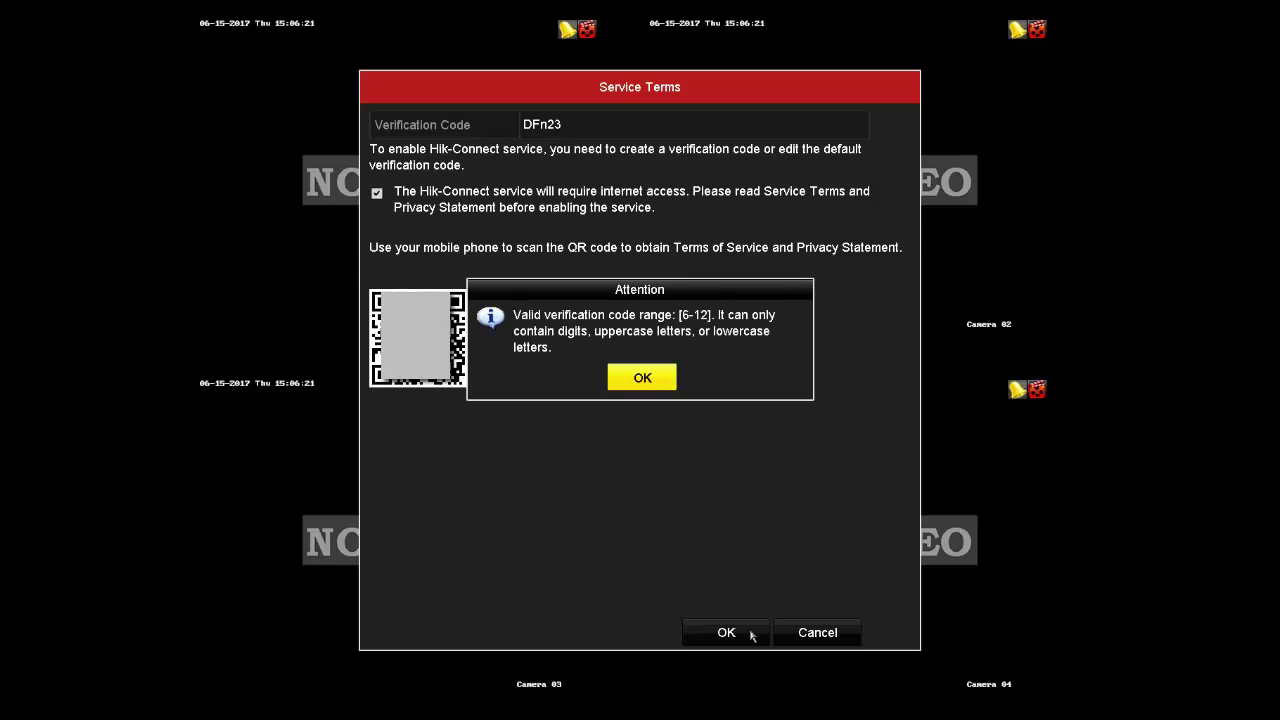
- Dismiss the code-length warning, extend the verification code to six characters, and accept the terms
left_click(645, 378)
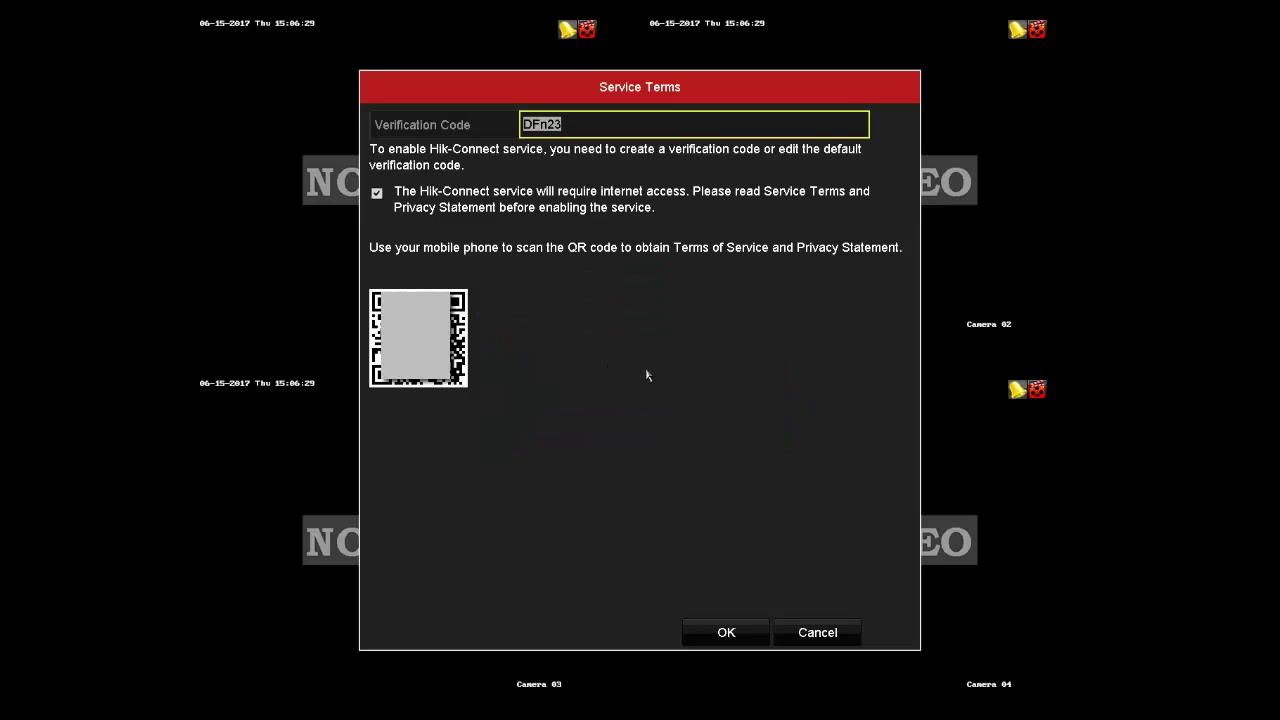
left_click(571, 122)
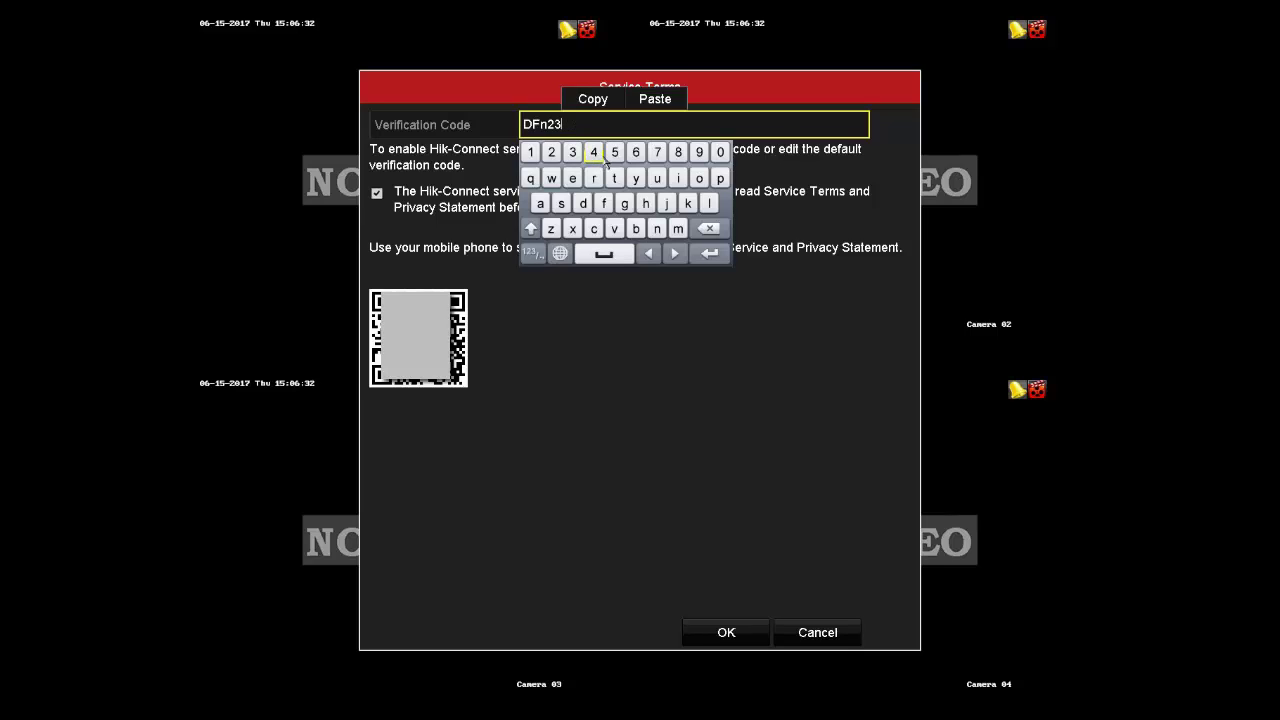
left_click(593, 151)
left_click(710, 254)
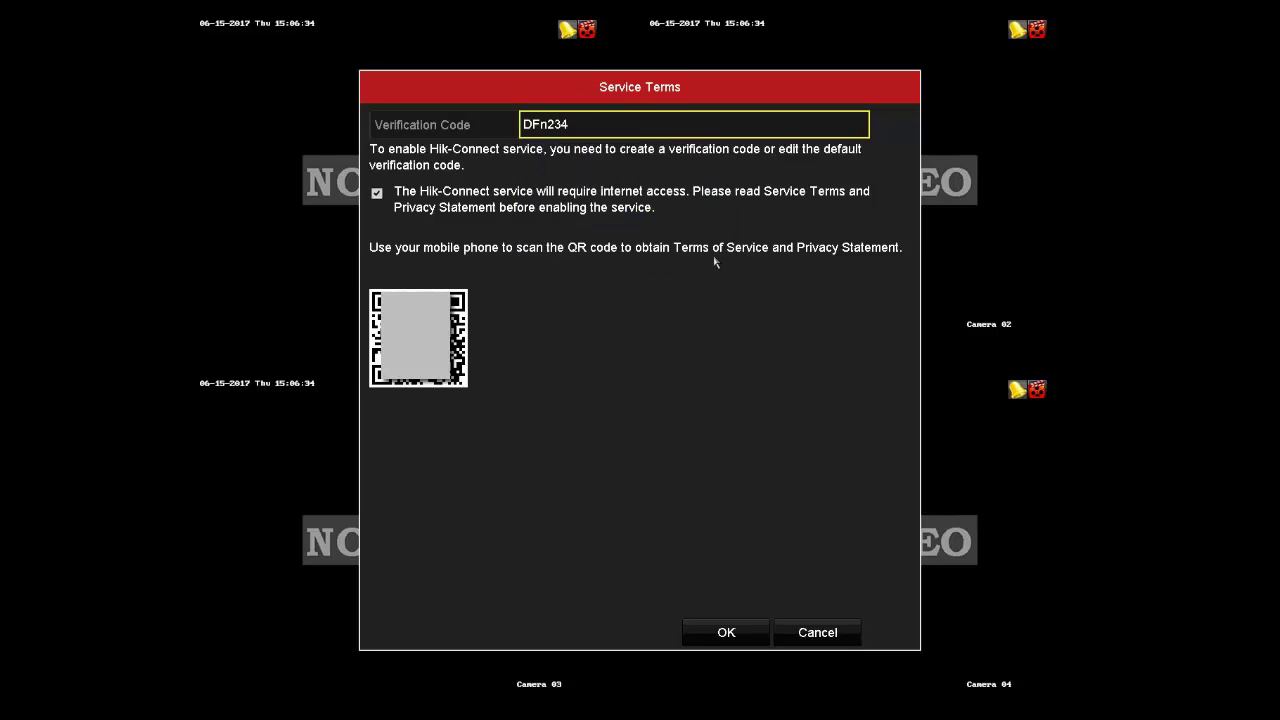
left_click(737, 634)
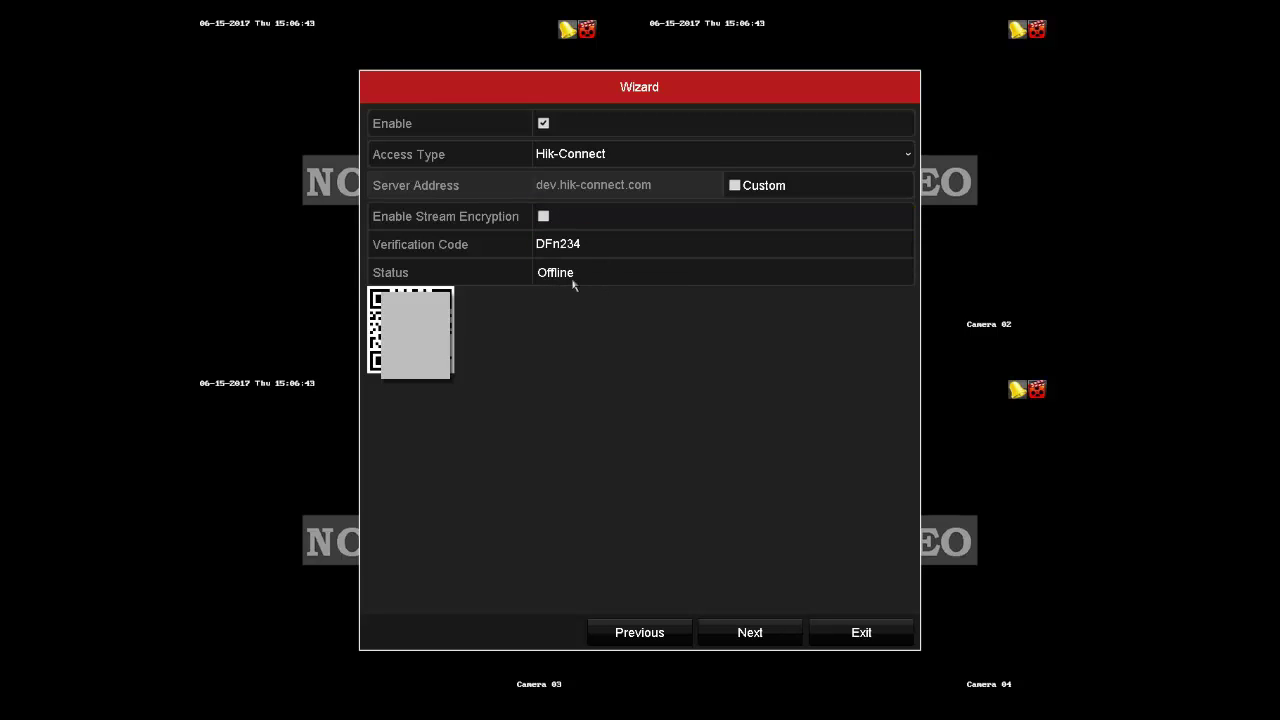
- Skip the ports, HDD and IP camera pages and set all channels to all-day continuous recording
left_click(755, 631)
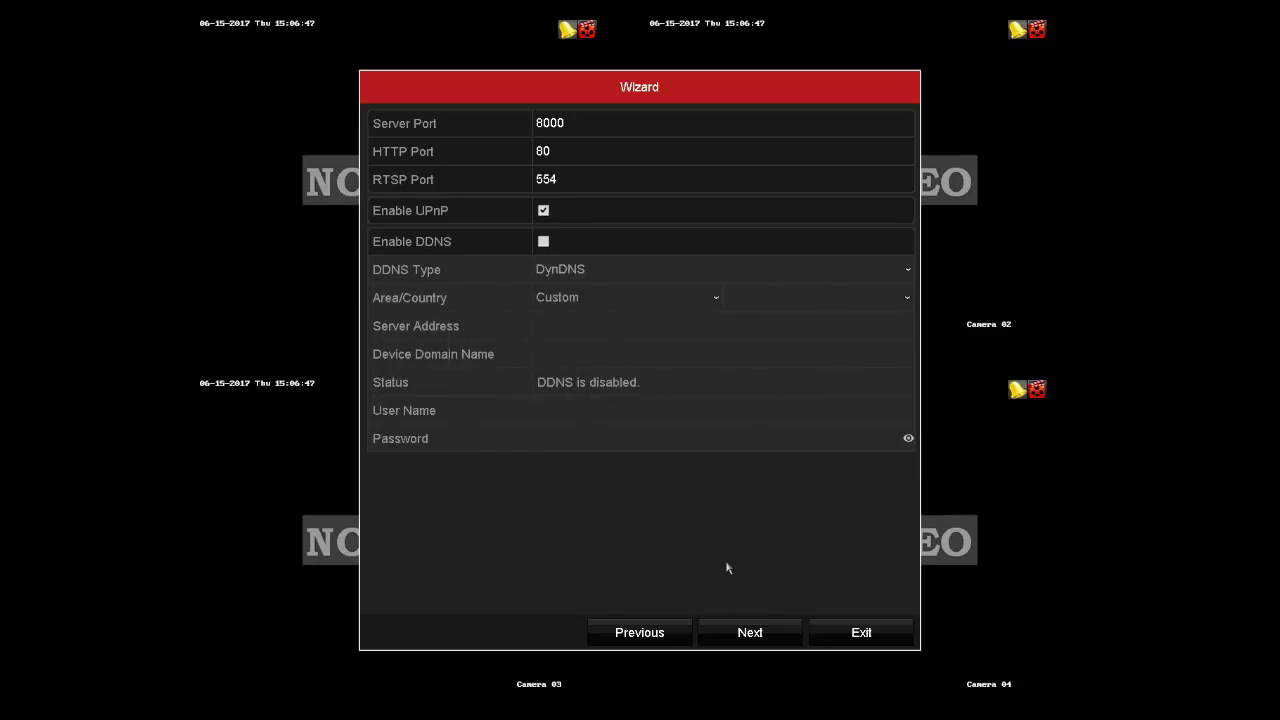
left_click(756, 638)
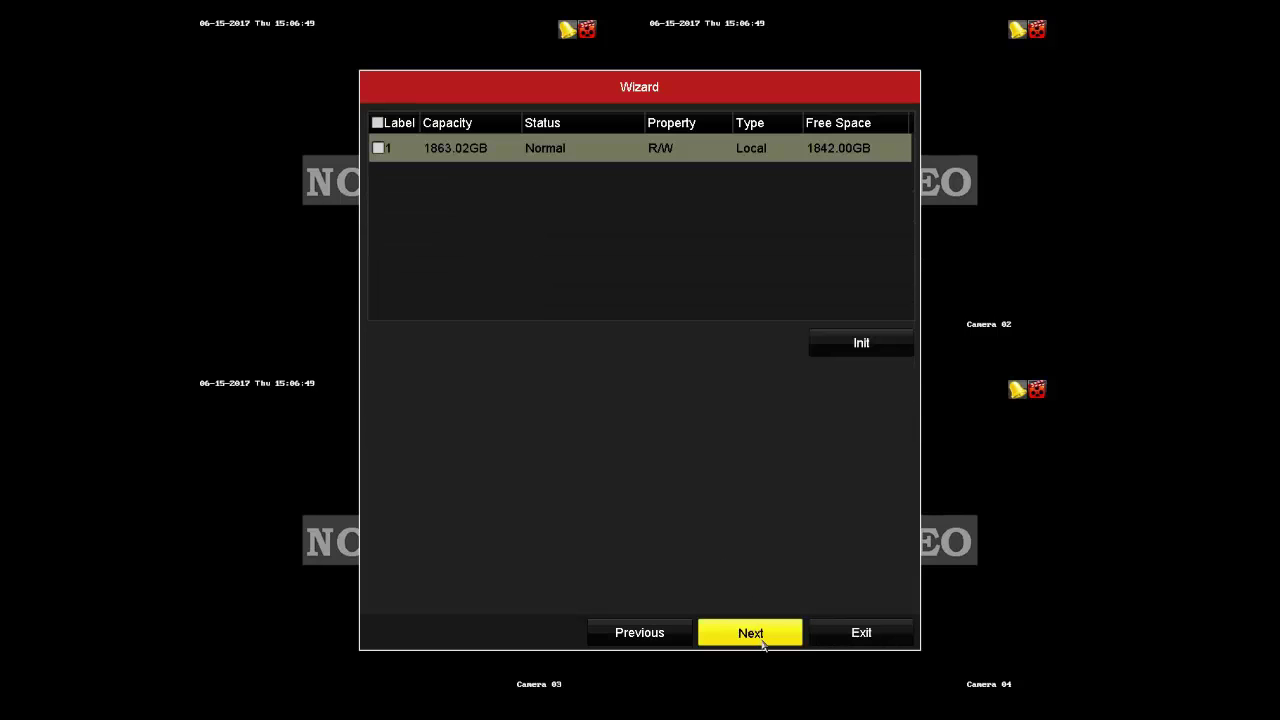
left_click(760, 644)
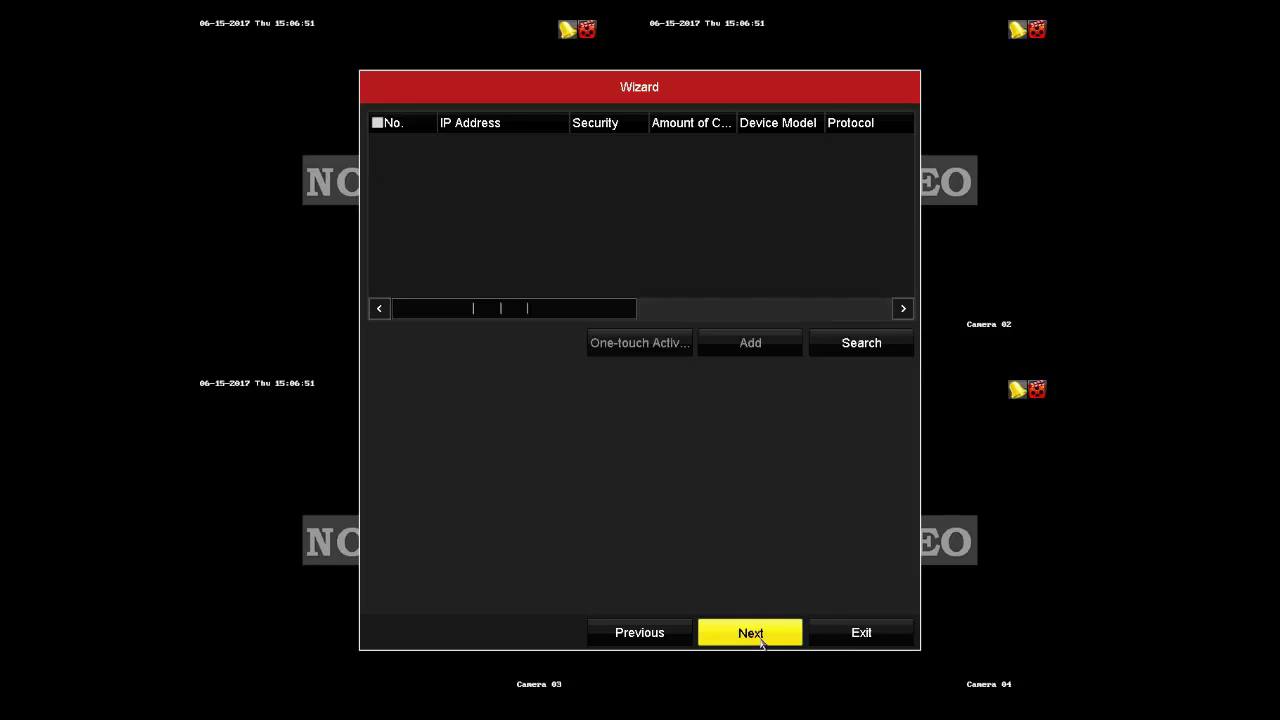
left_click(760, 644)
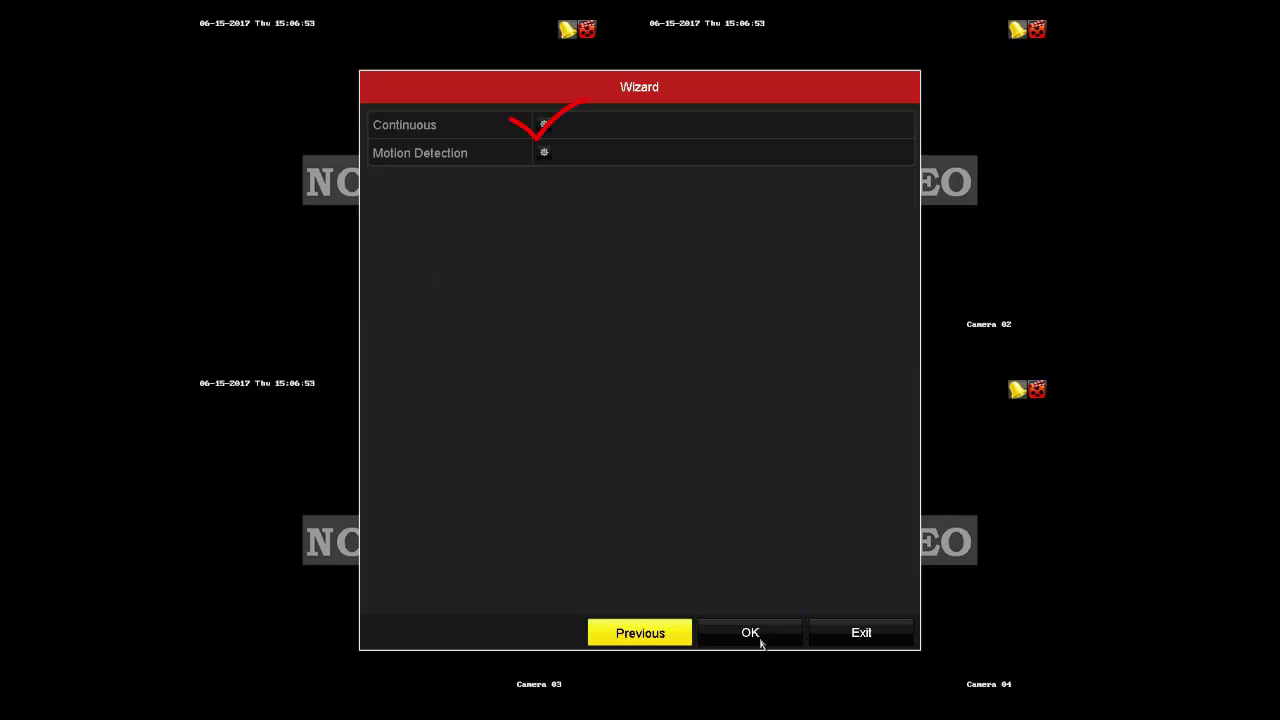
left_click(546, 126)
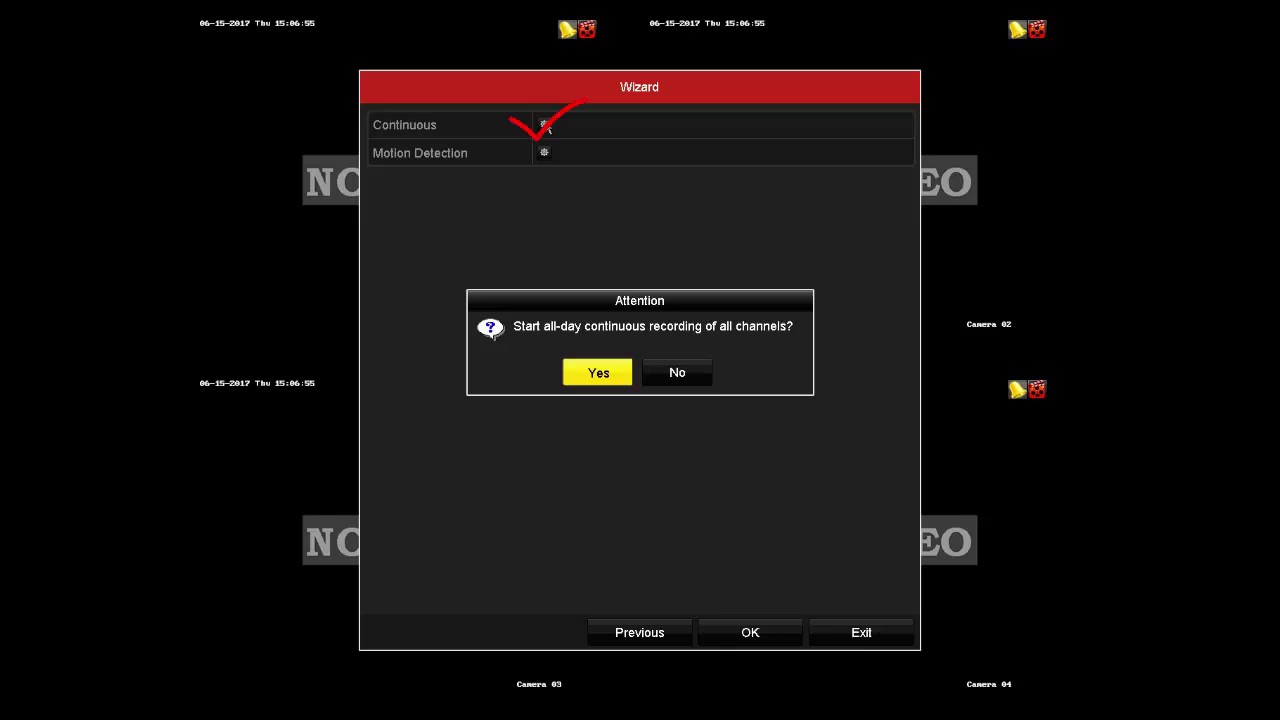
left_click(615, 375)
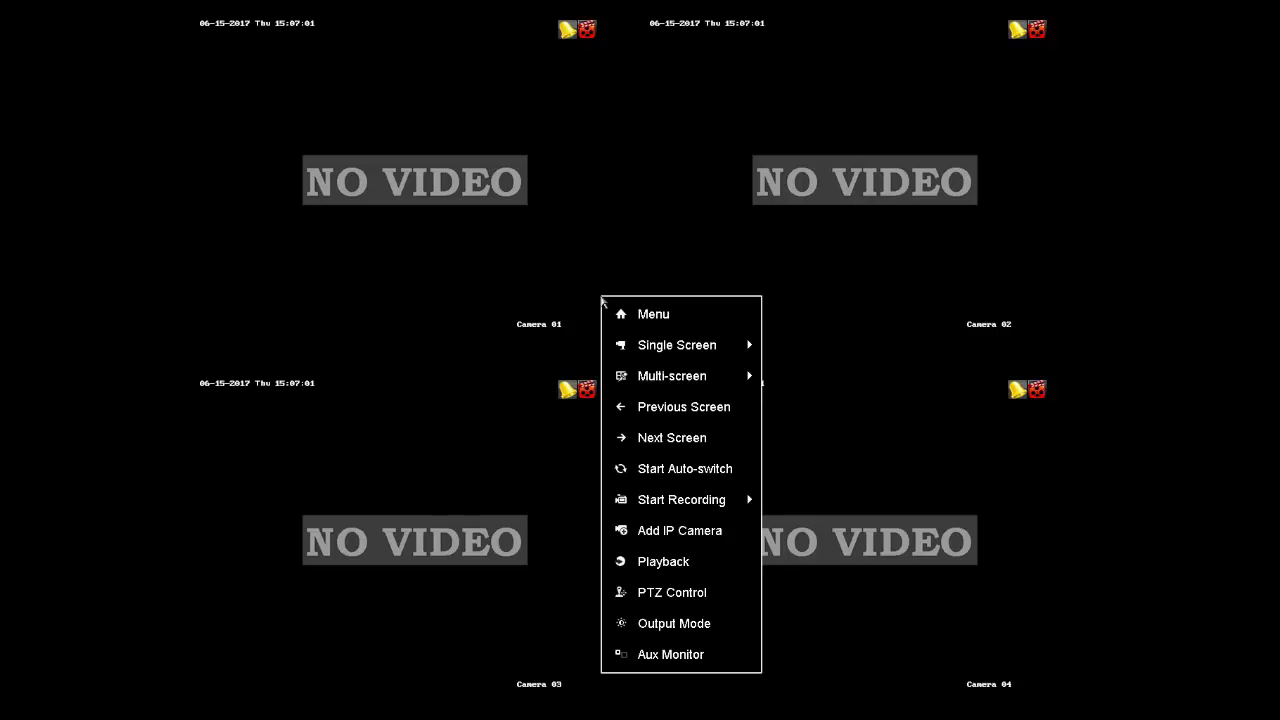
- Open Menu > Configuration > Network > Platform Access to see Hik-Connect reporting Online
left_click(665, 318)
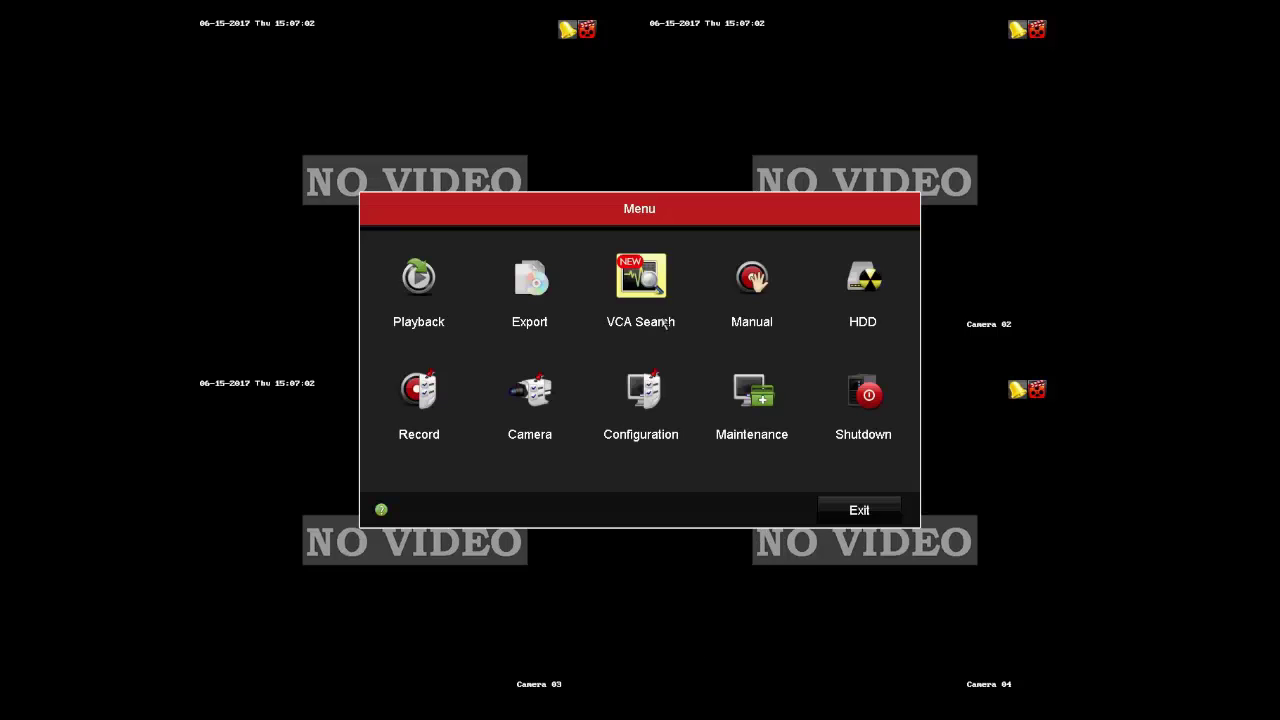
left_click(657, 404)
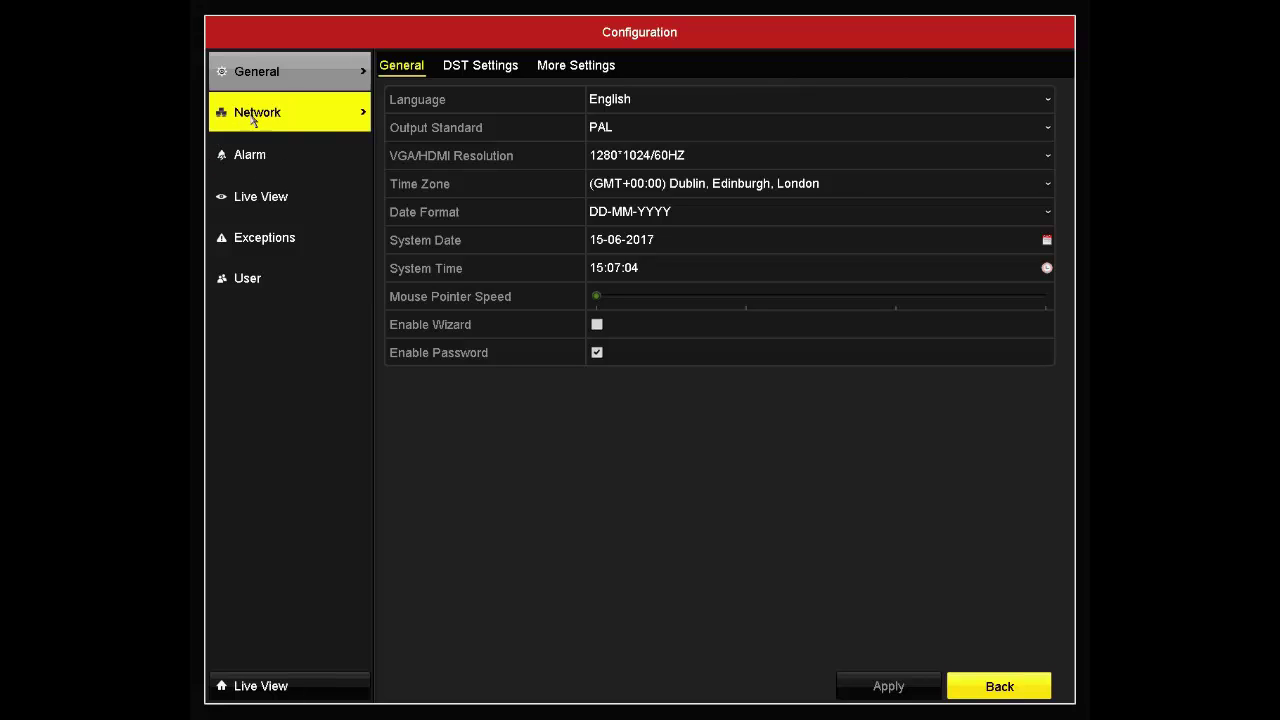
left_click(254, 118)
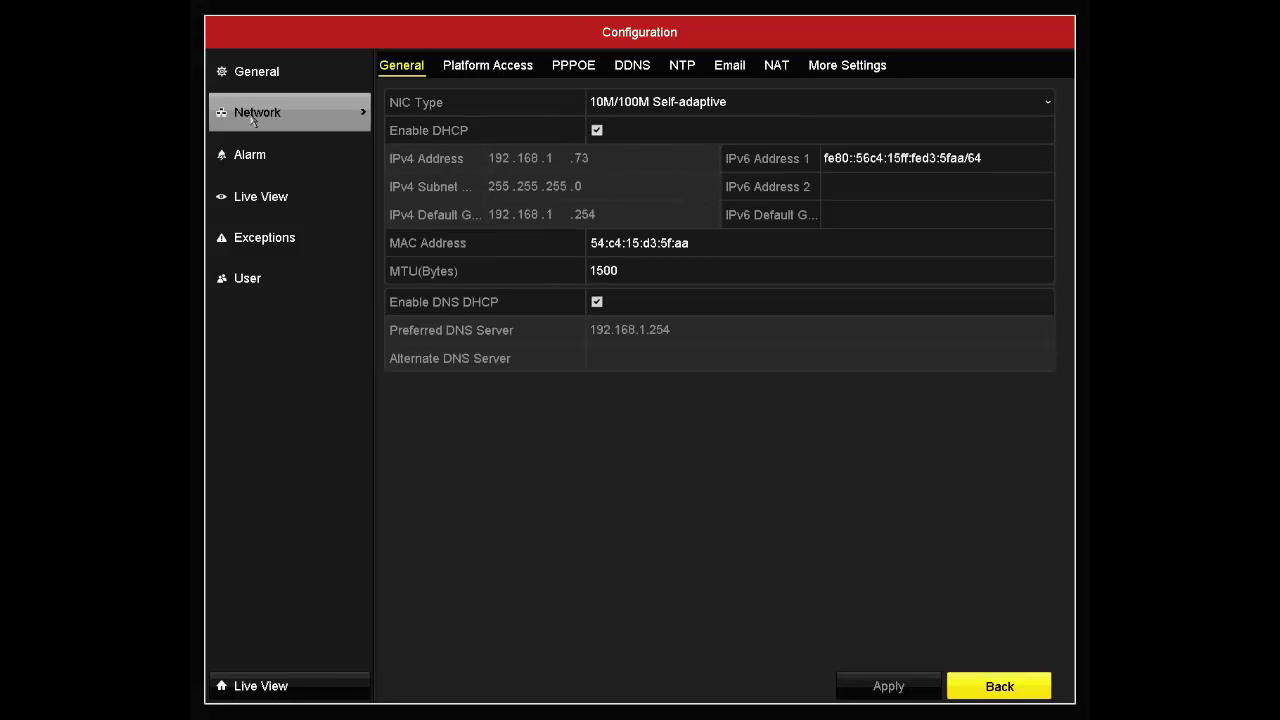
left_click(506, 72)
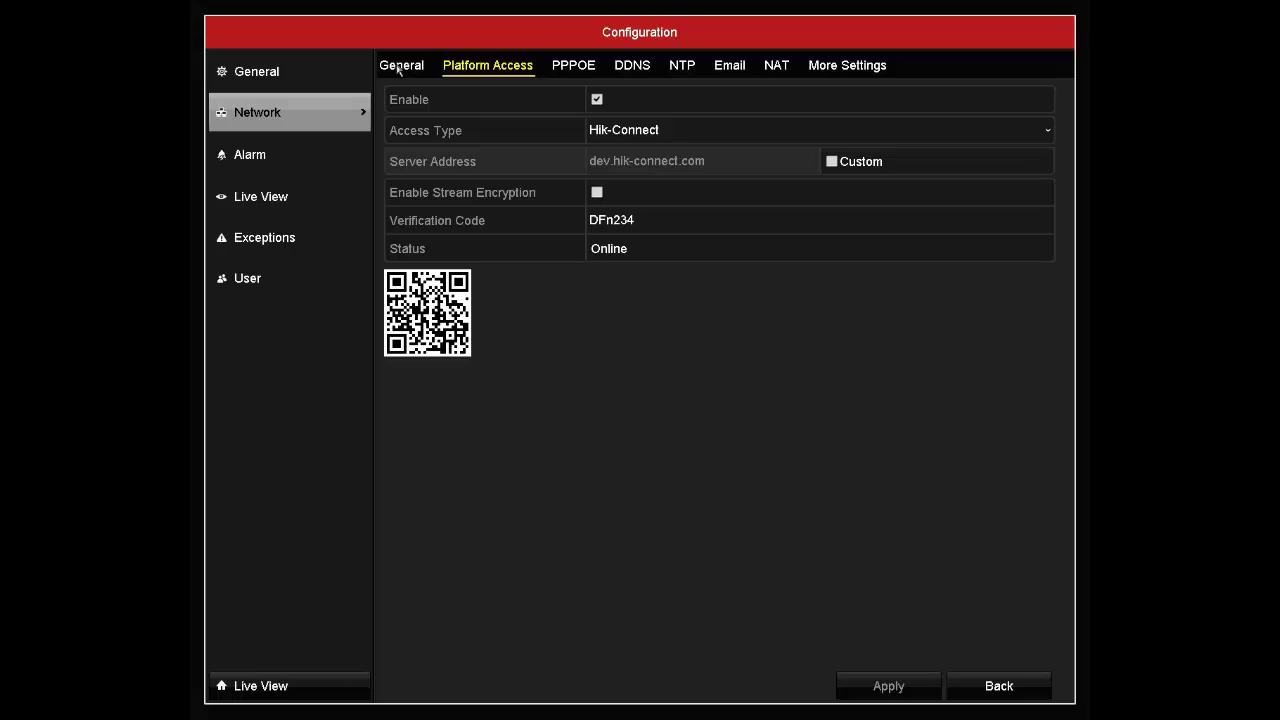
- On the General network tab, turn off Enable DNS DHCP, keeping preferred DNS 192.168.1.254
left_click(400, 68)
left_click(597, 303)
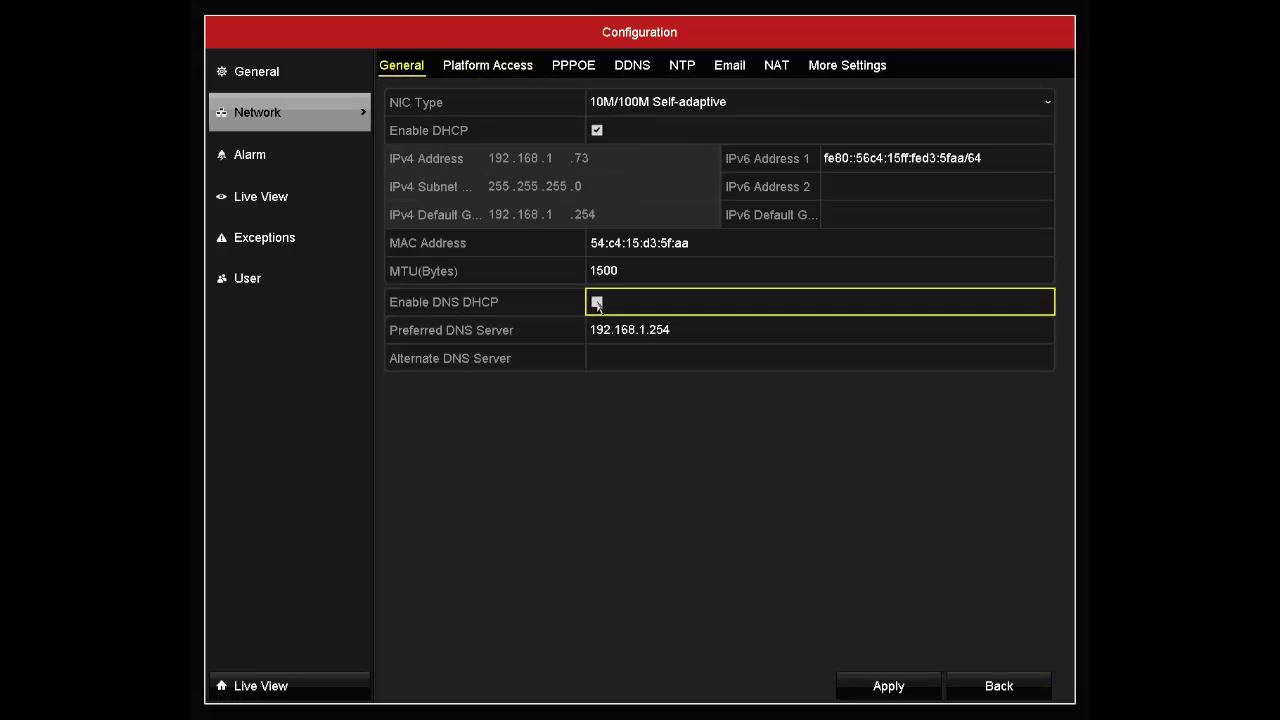
left_click(690, 333)
right_click(690, 333)
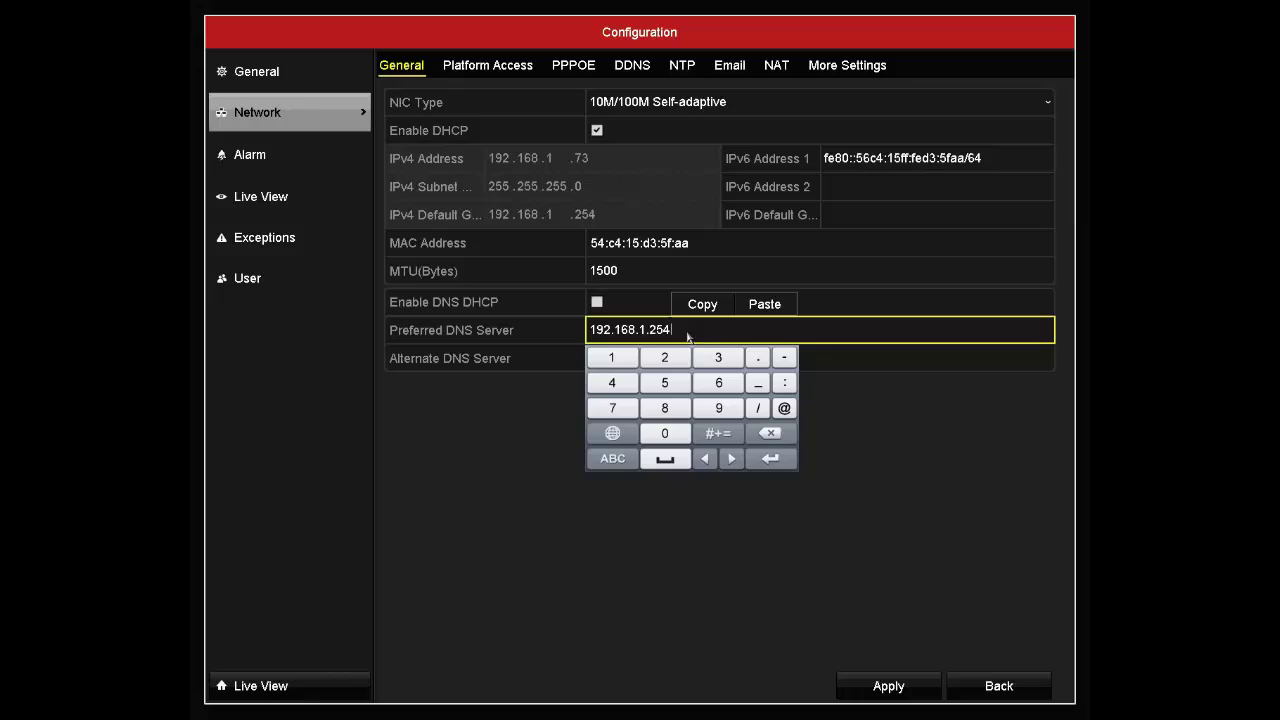
left_click(923, 449)
- Enter 8.8.8.8 as the alternate DNS server and apply the settings
left_click(611, 357)
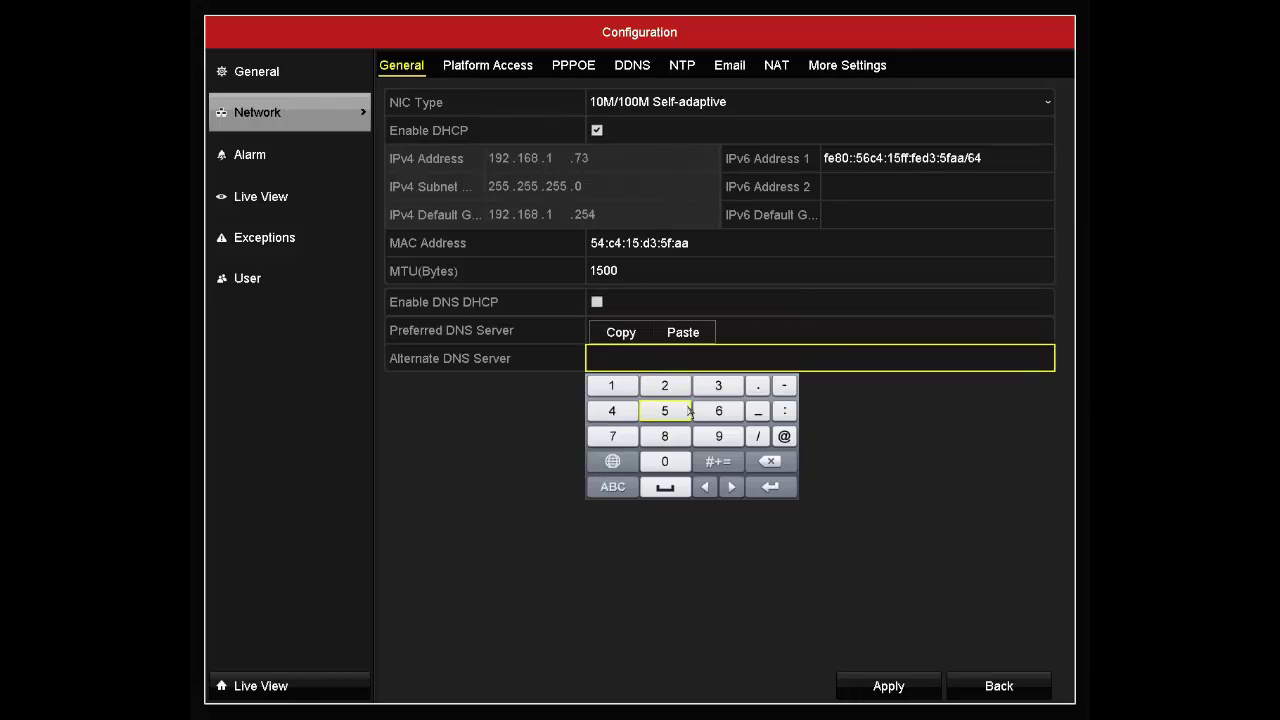
left_click(664, 436)
left_click(760, 393)
left_click(757, 386)
left_click(664, 436)
left_click(758, 386)
left_click(668, 434)
left_click(770, 487)
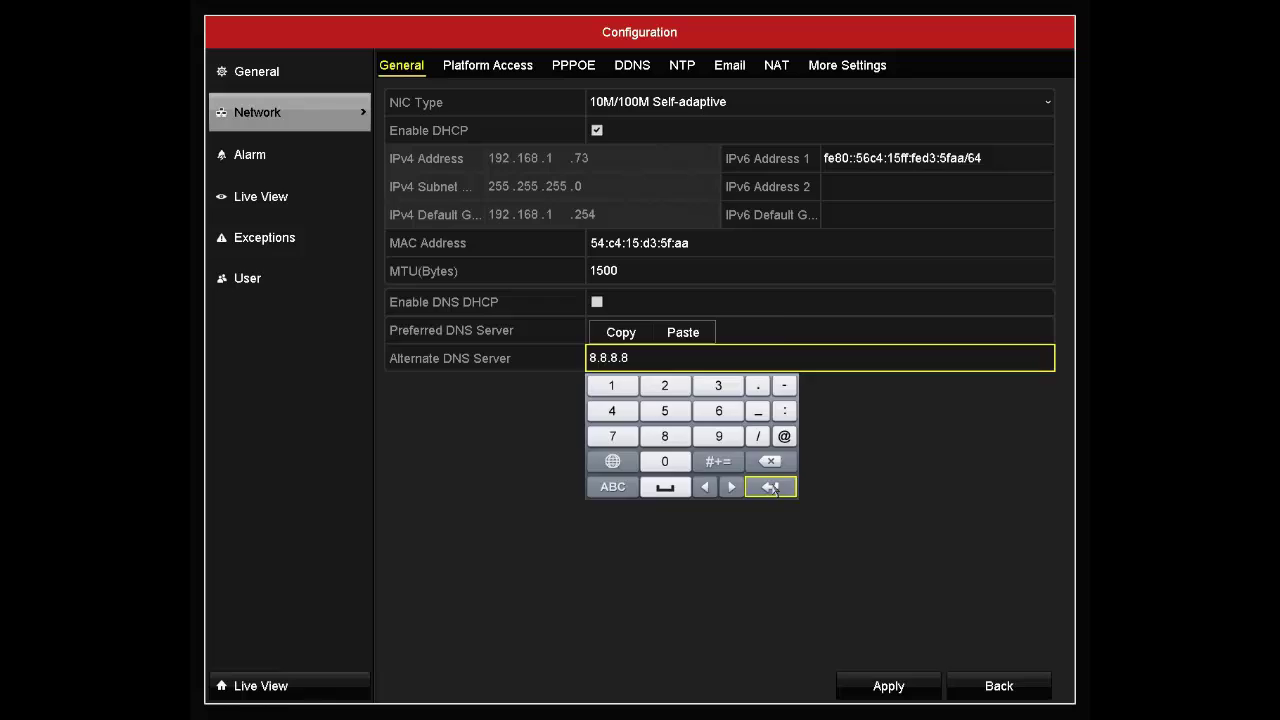
left_click(920, 689)
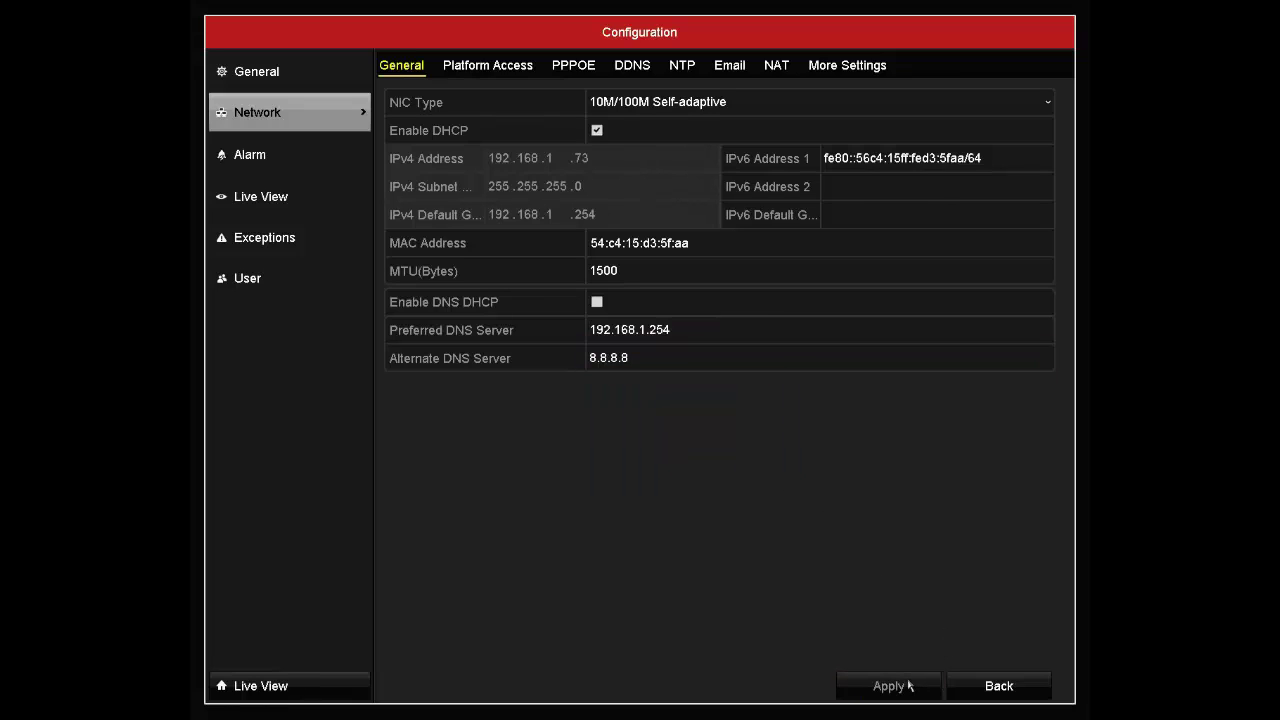
- Confirm Hik-Connect is still Online, then exit Configuration and the main menu to live view
left_click(503, 69)
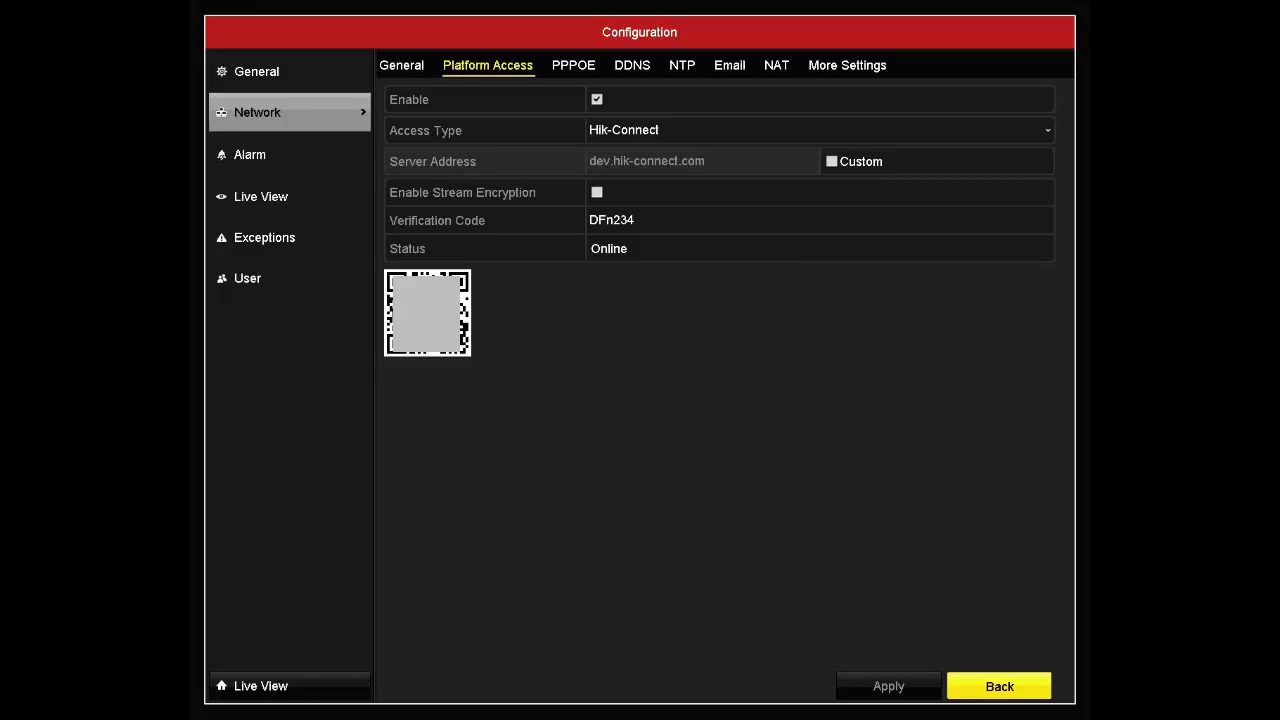
left_click(985, 688)
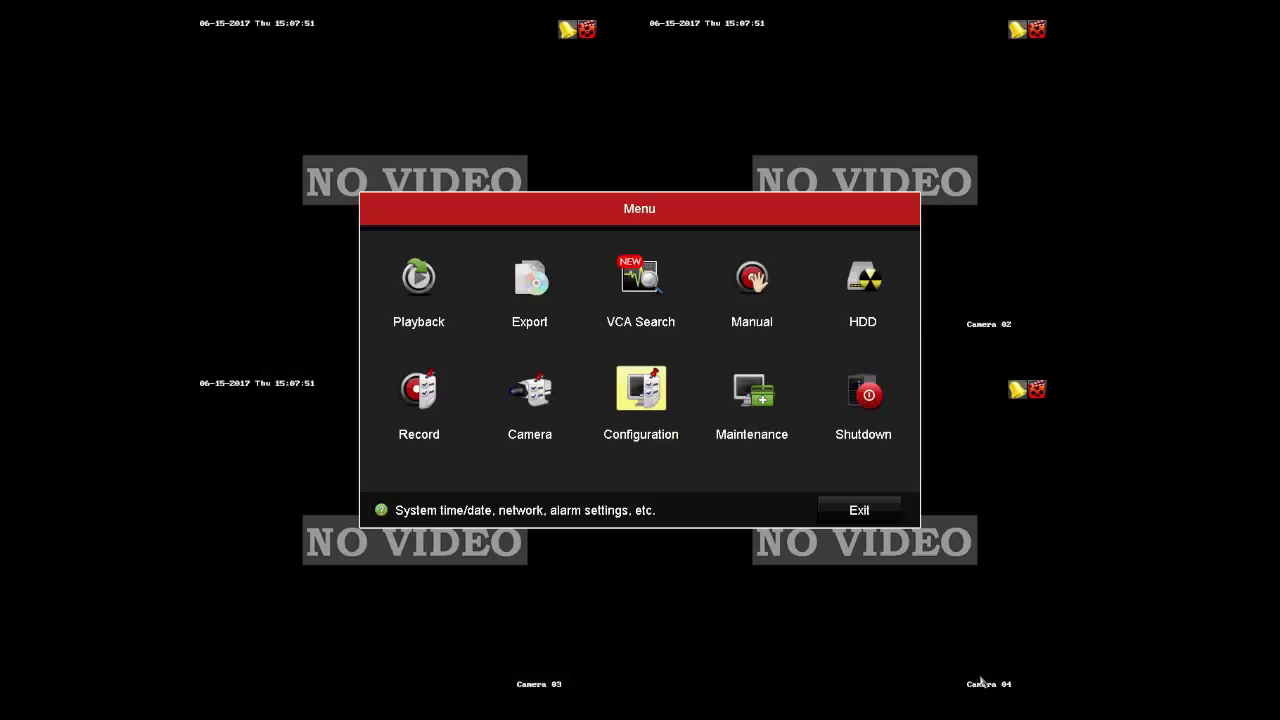
left_click(846, 517)
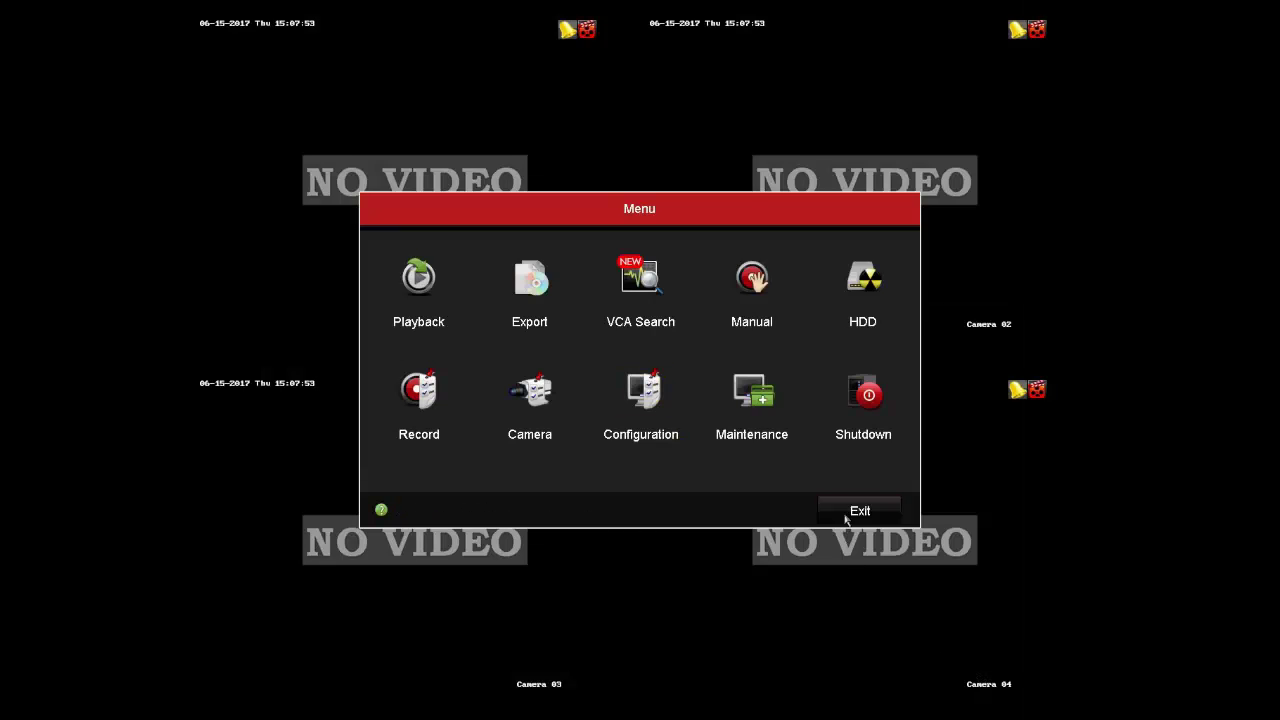